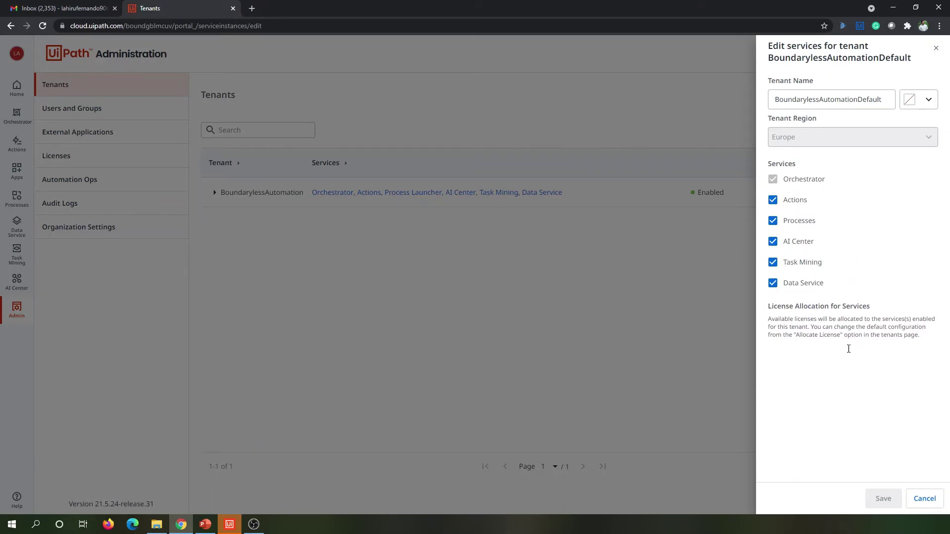
- Leave the tenant services unchanged and create a new AI Center project named Task_Mining
click(924, 498)
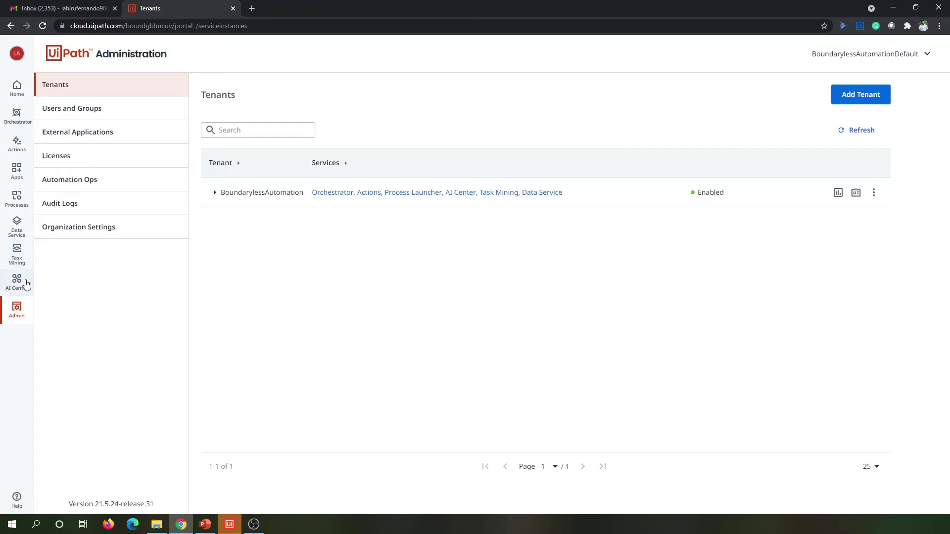
click(22, 281)
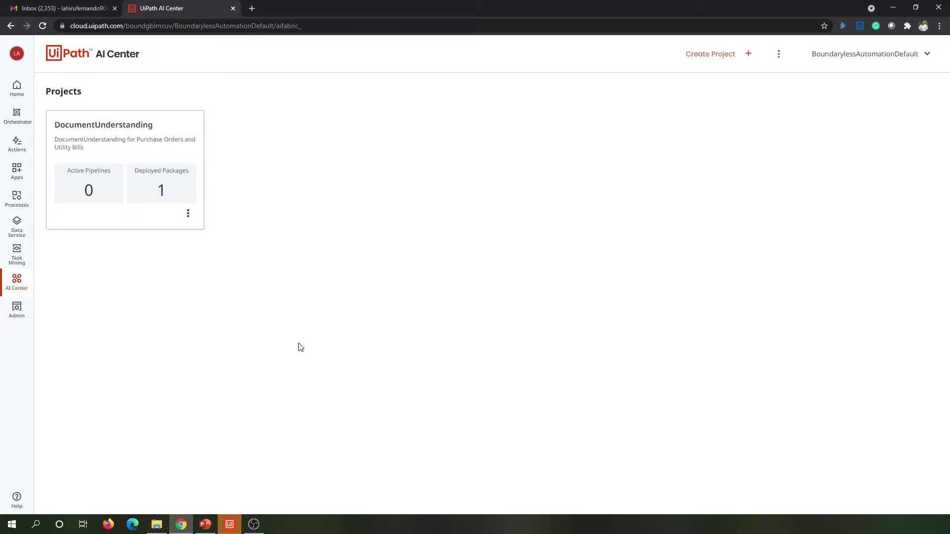
click(748, 54)
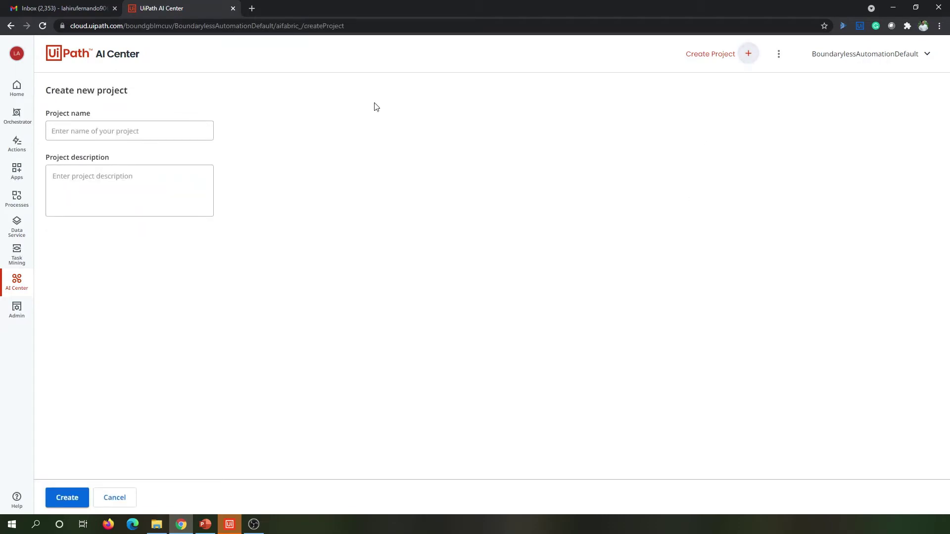
click(118, 135)
text(Task_Mining)
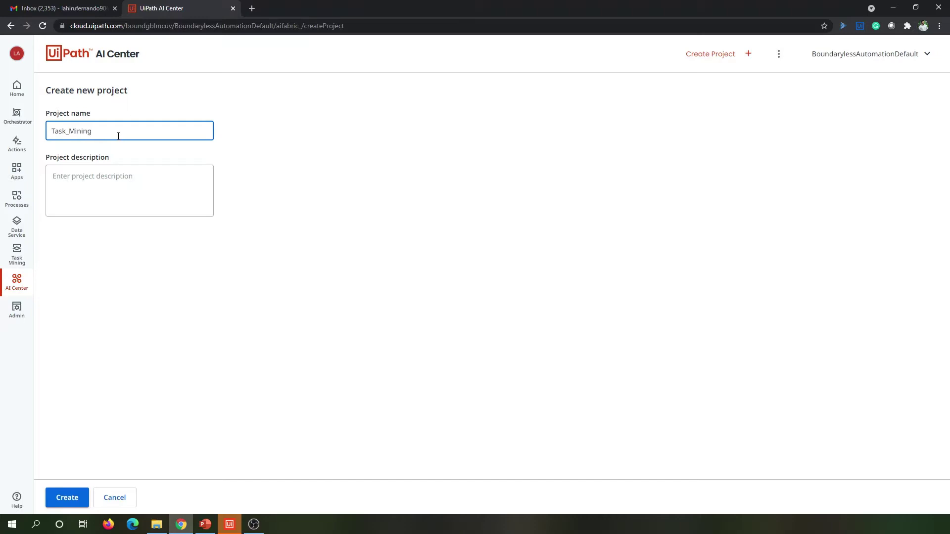
click(73, 500)
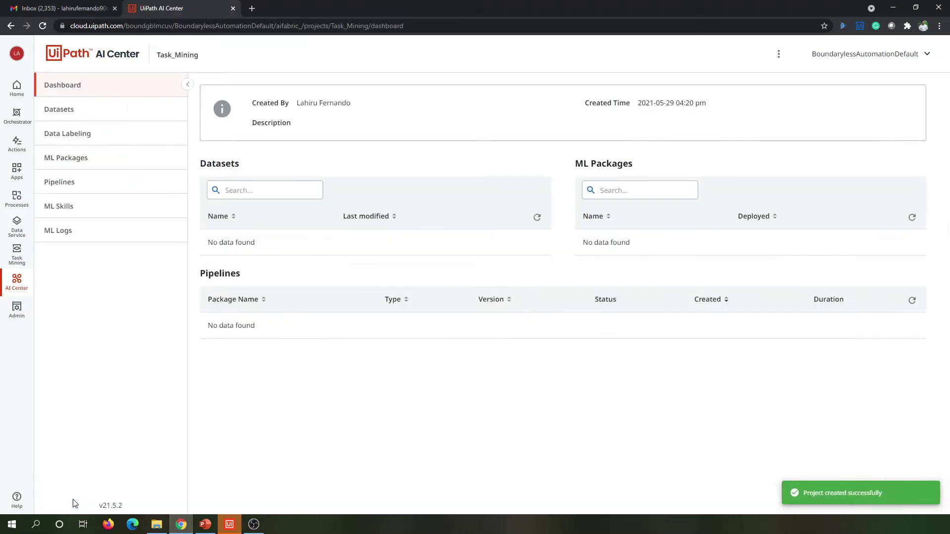
- Open the out-of-the-box UiPath Task Mining package TMAnalyzerModel from the Task_Mining project's ML packages
click(126, 118)
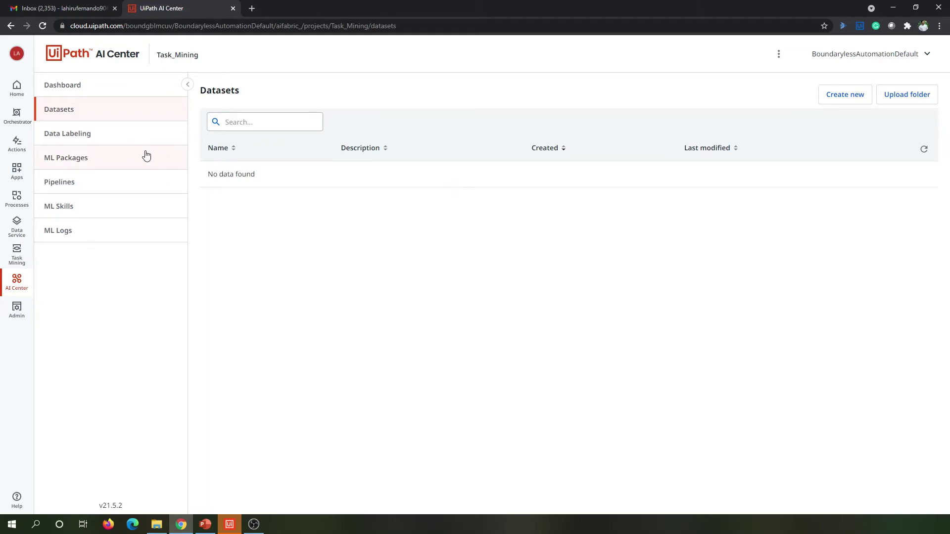
click(119, 156)
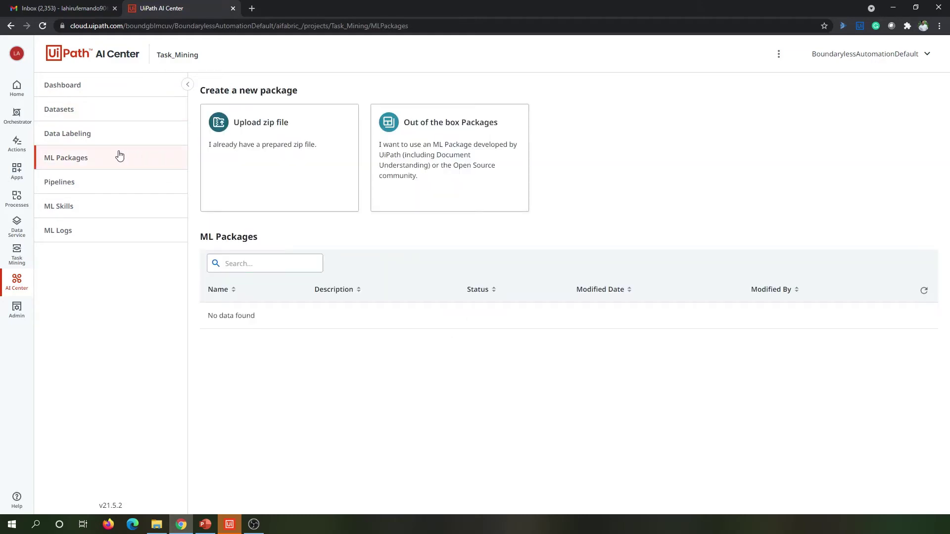
click(473, 151)
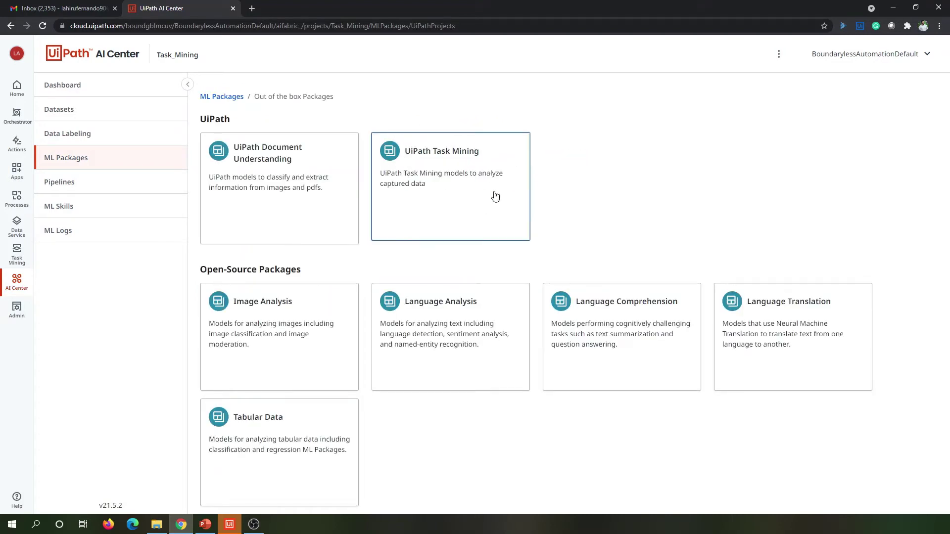
click(470, 212)
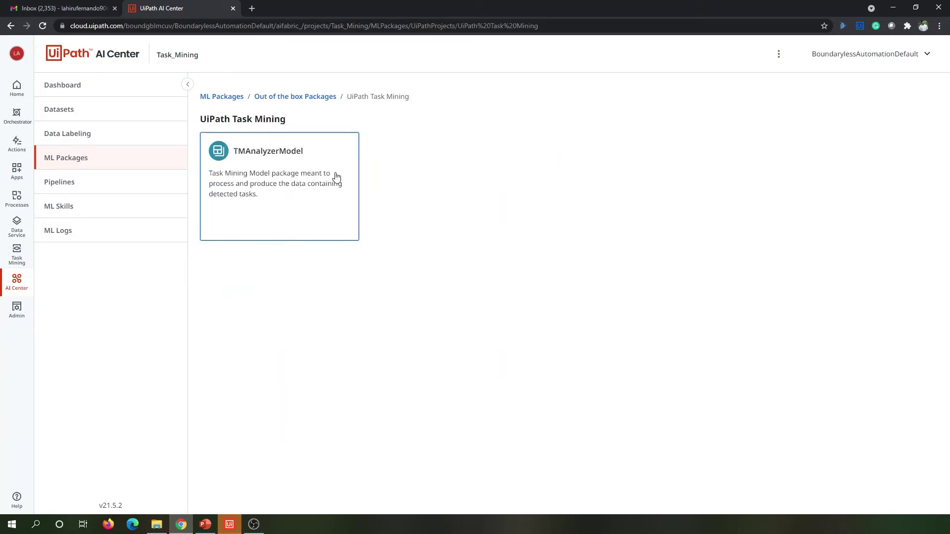
click(291, 176)
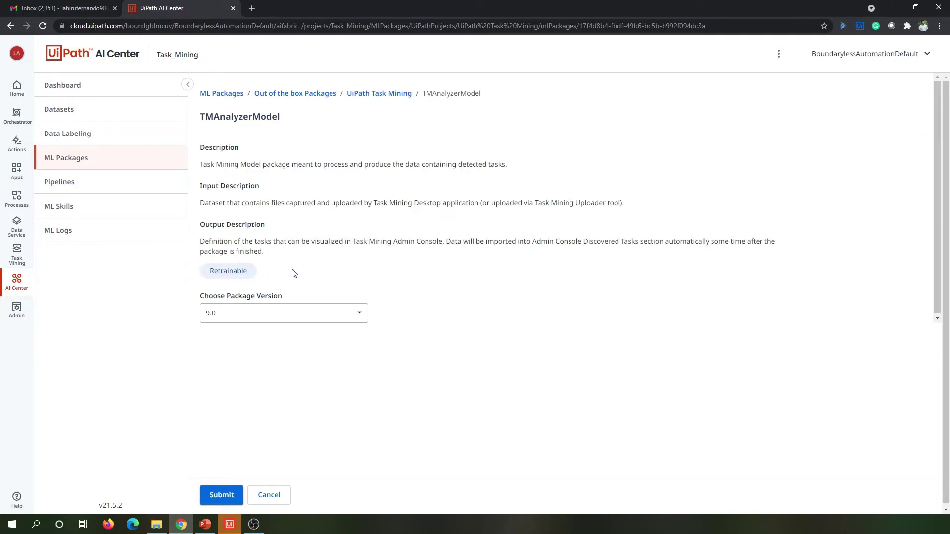
- Create an ML package from TMAnalyzerModel version 9.0 with the name Pkg_Task_Mining
click(354, 314)
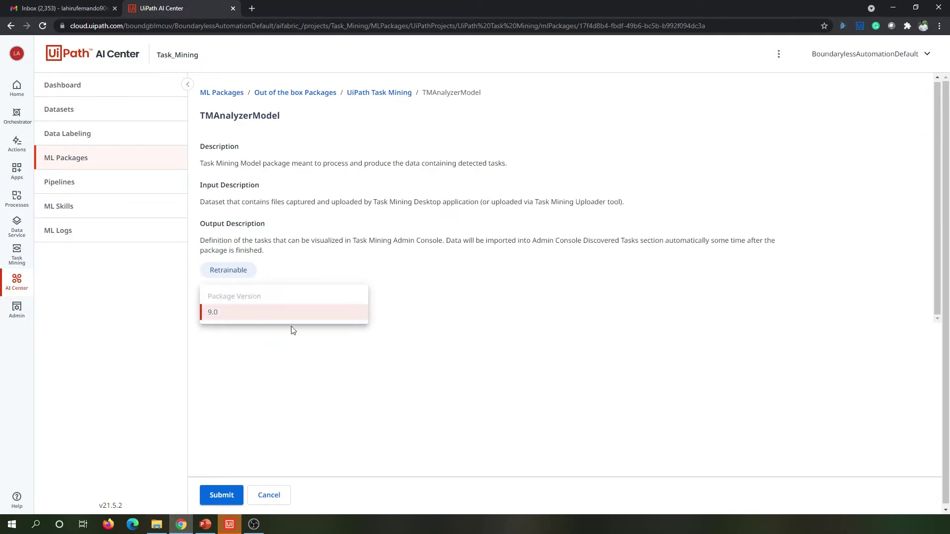
click(219, 315)
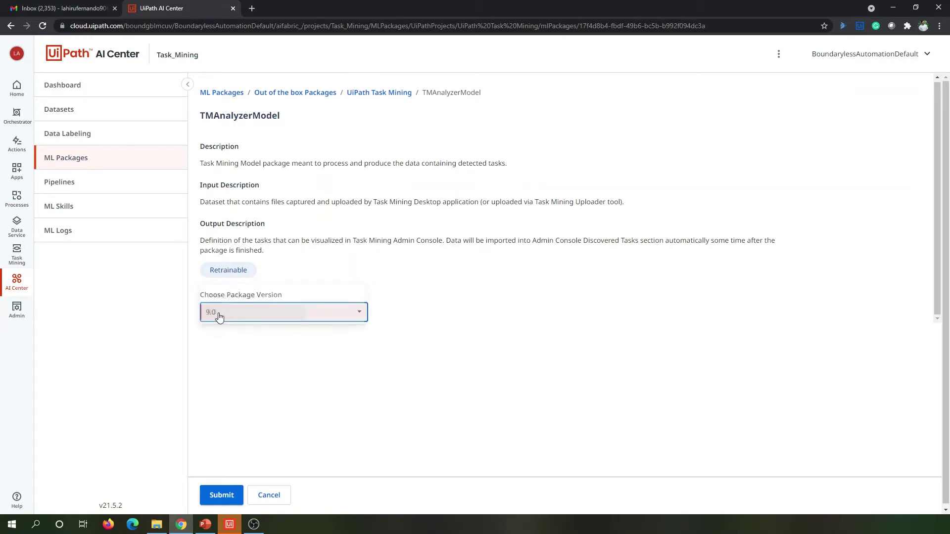
click(220, 495)
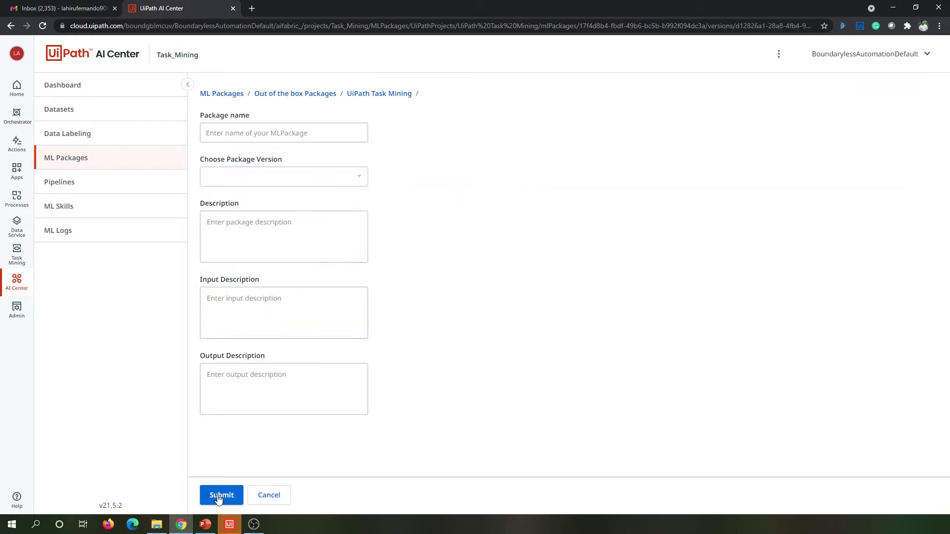
click(293, 138)
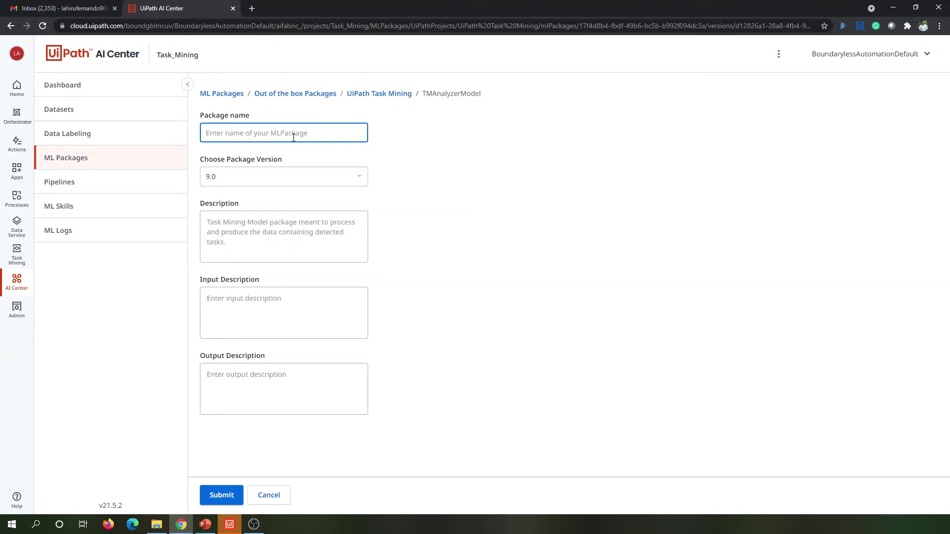
text(Pkg_Task_Mining)
click(221, 495)
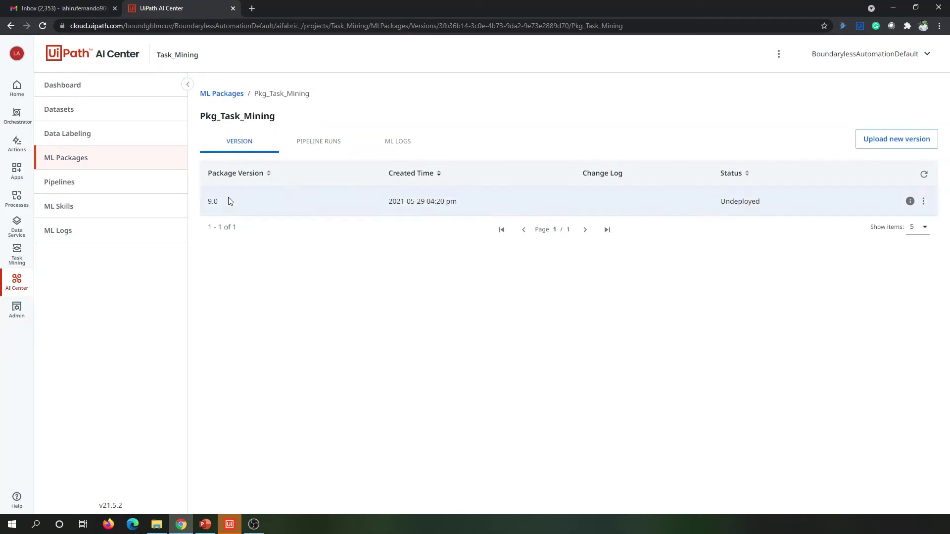
- Create a new project named Task_Mining_Demo in the Task Mining service
click(18, 258)
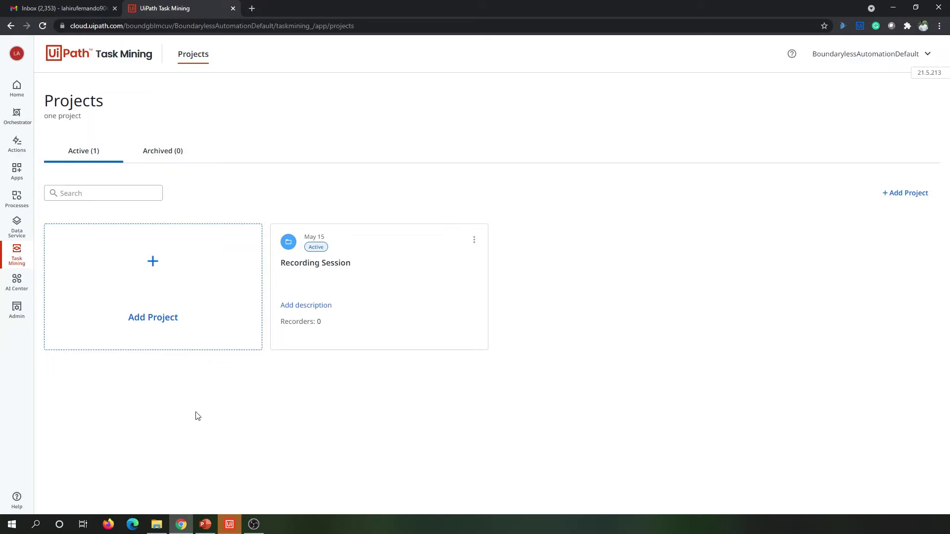
click(193, 274)
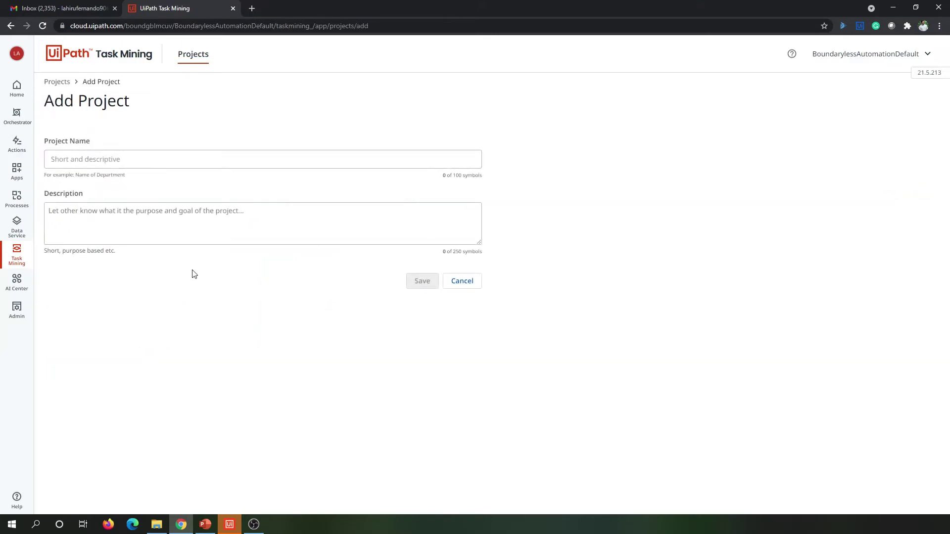
click(247, 164)
text(T)
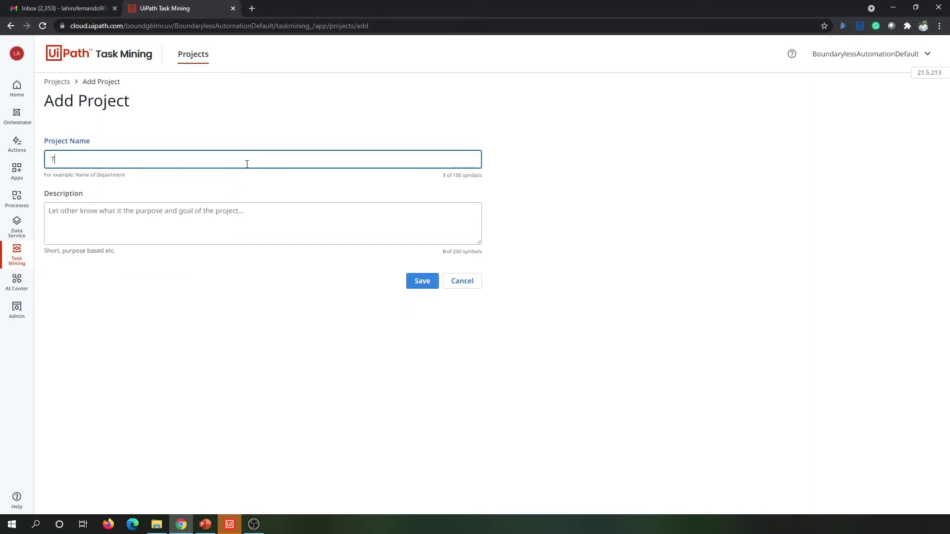
text(ask_Mining_Demo)
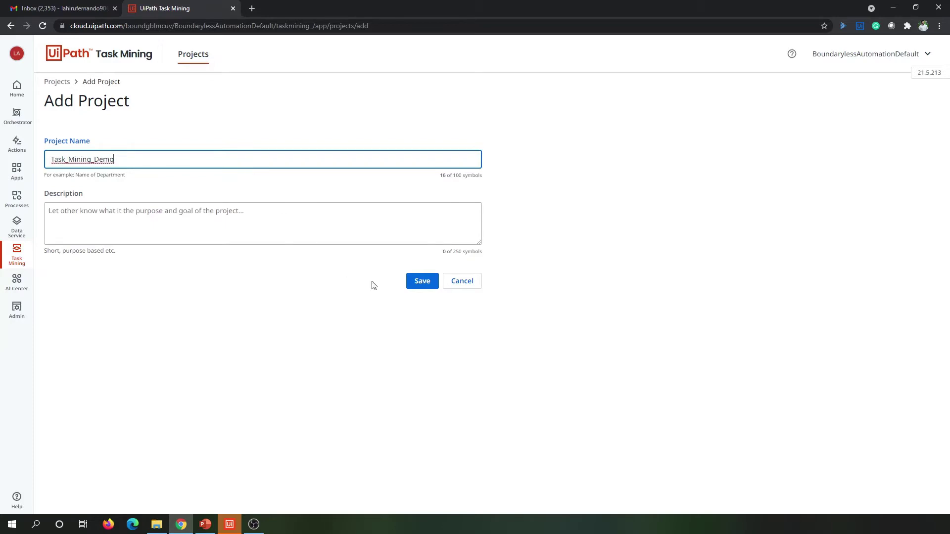
click(422, 281)
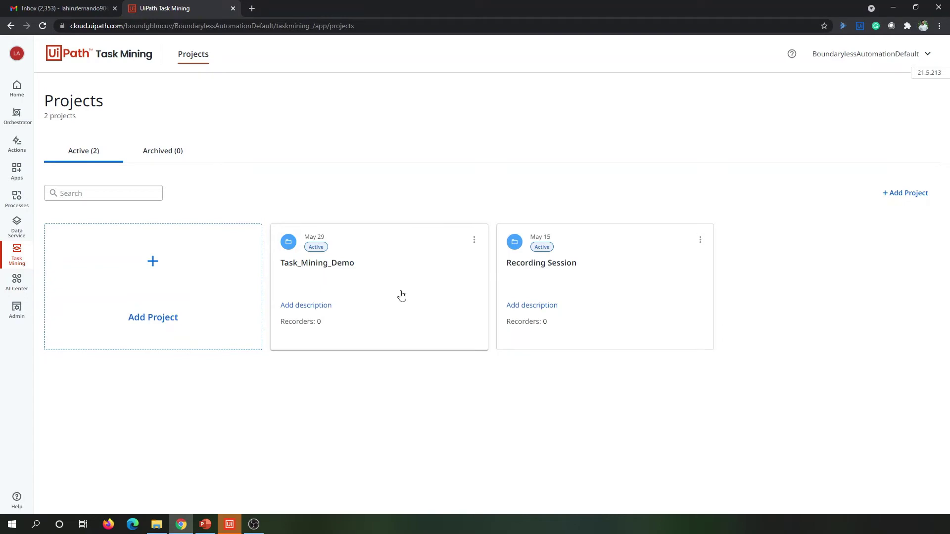
- Look at the Task_Mining_Demo project's overview and team invitation form, and check the tenants in Administration
click(401, 295)
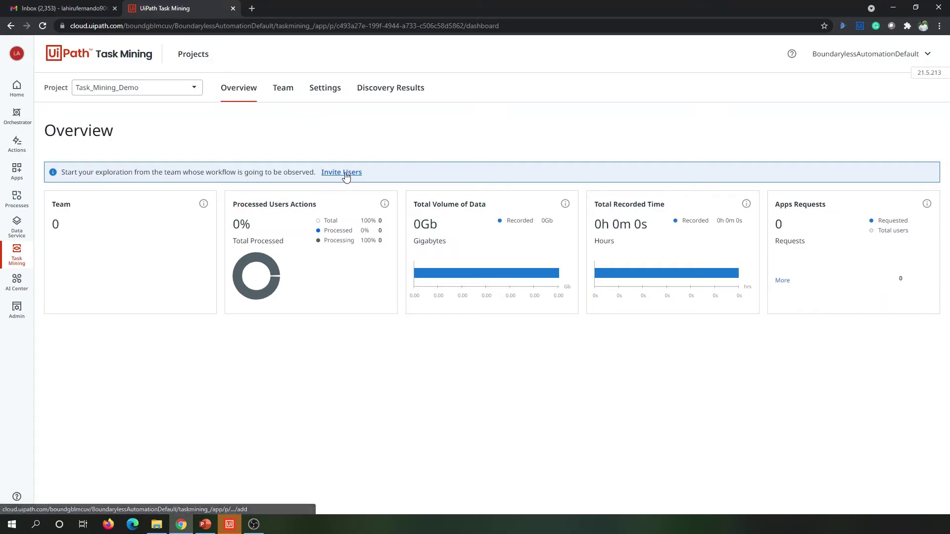
click(290, 101)
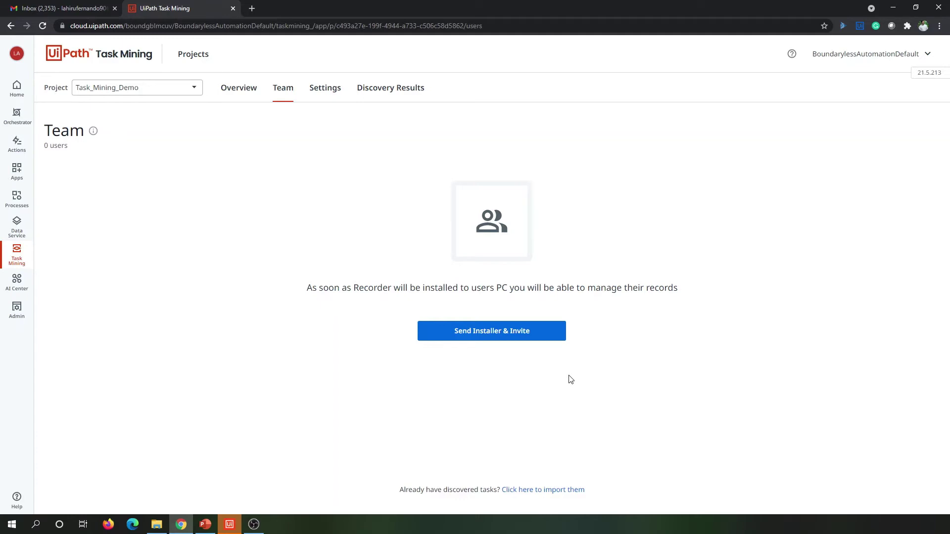
click(476, 339)
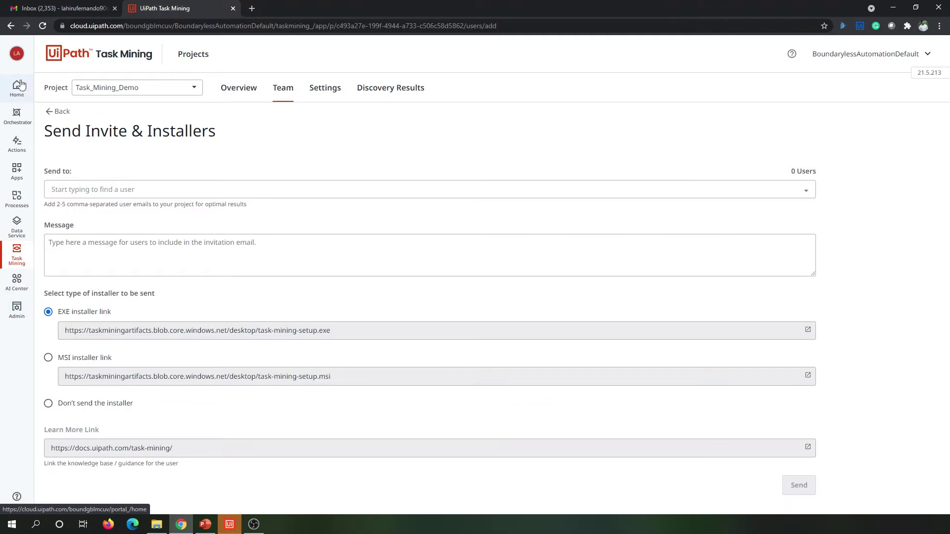
click(20, 312)
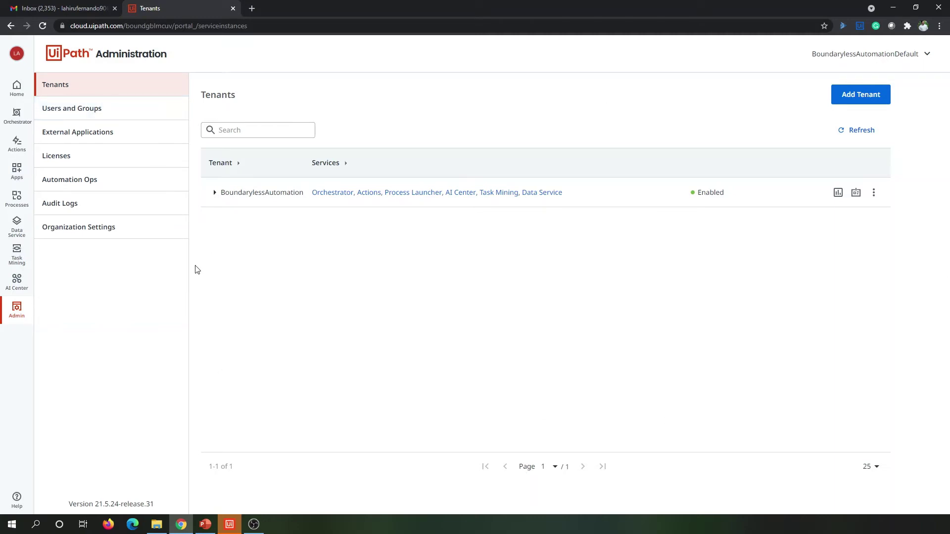
- Open the Task_Mining_Demo team's Send Invite & Installers form and add the suggested user's e-mail as recipient
click(12, 265)
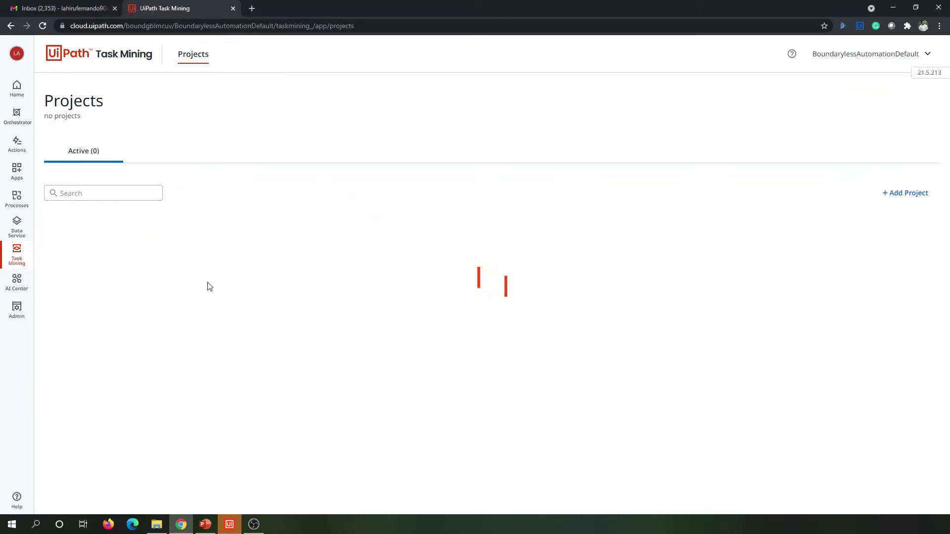
click(405, 298)
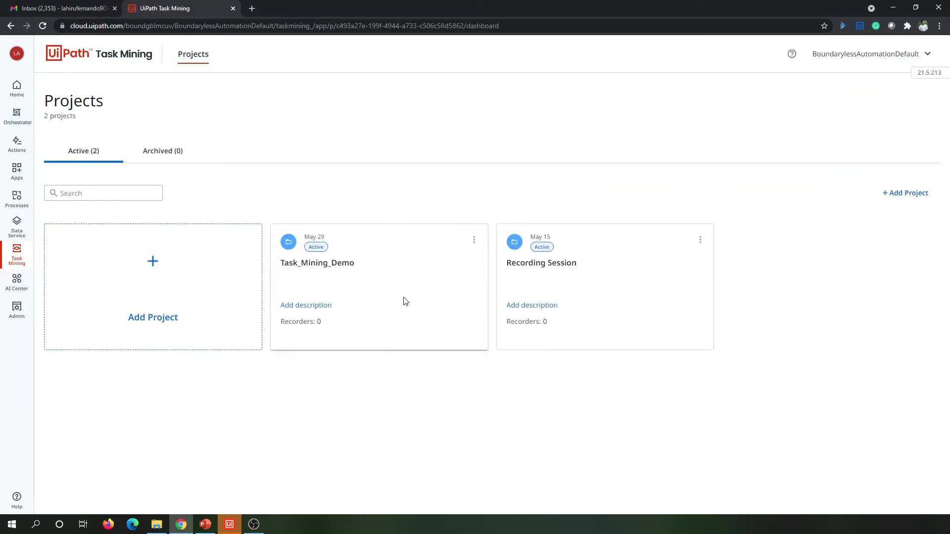
click(287, 90)
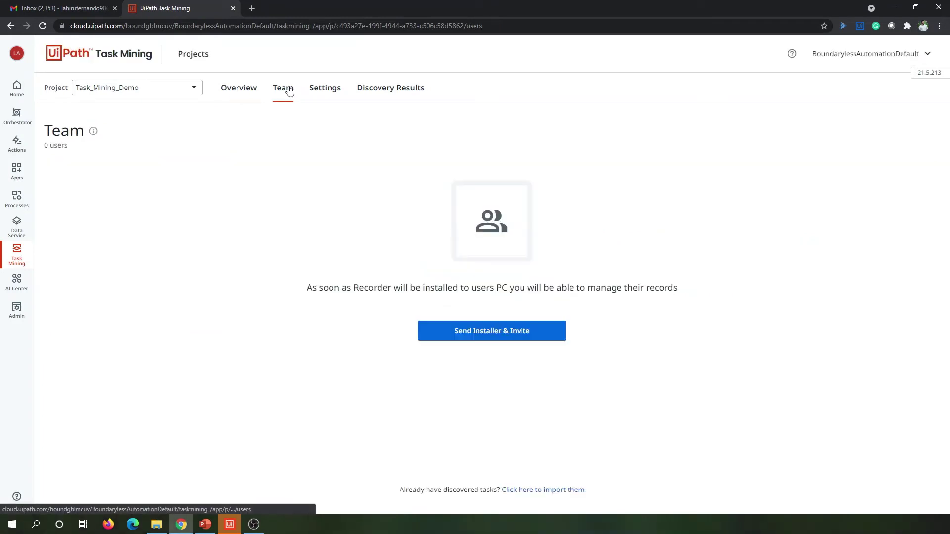
click(480, 329)
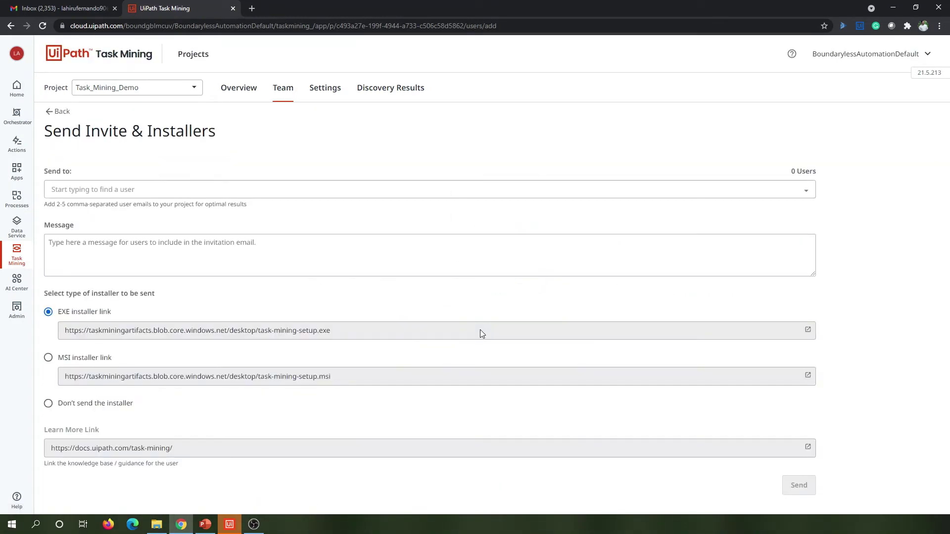
click(110, 188)
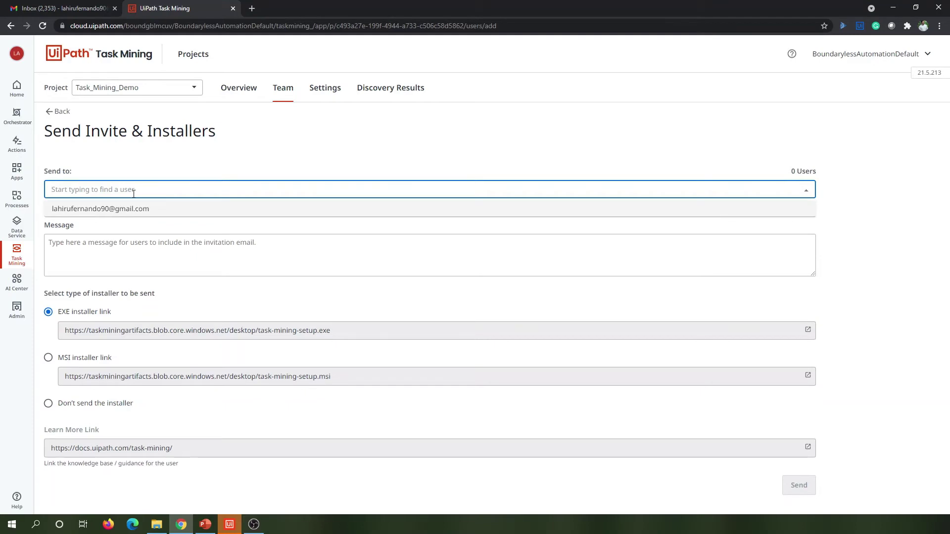
click(110, 209)
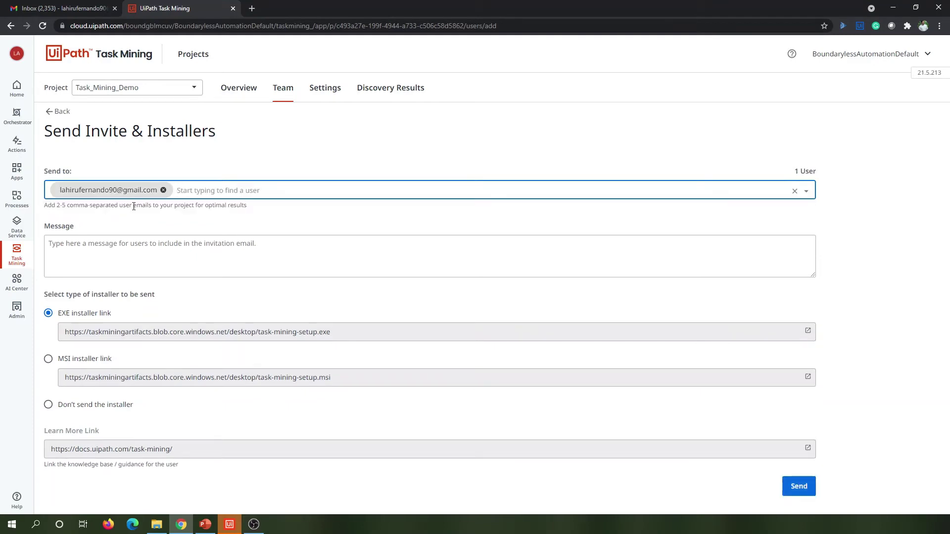
- Add the message "Please accept the recording invite", choose the EXE installer link and send the invitation
click(129, 249)
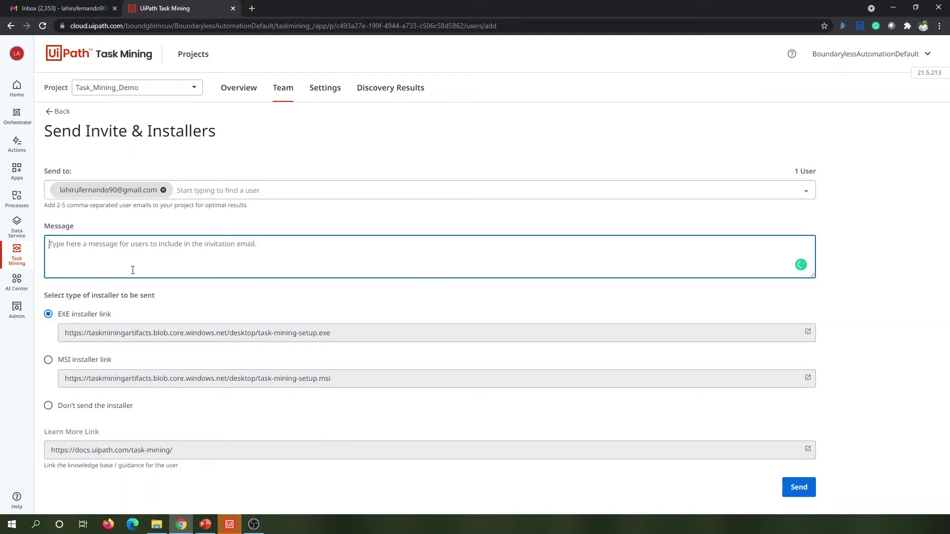
text(Please )
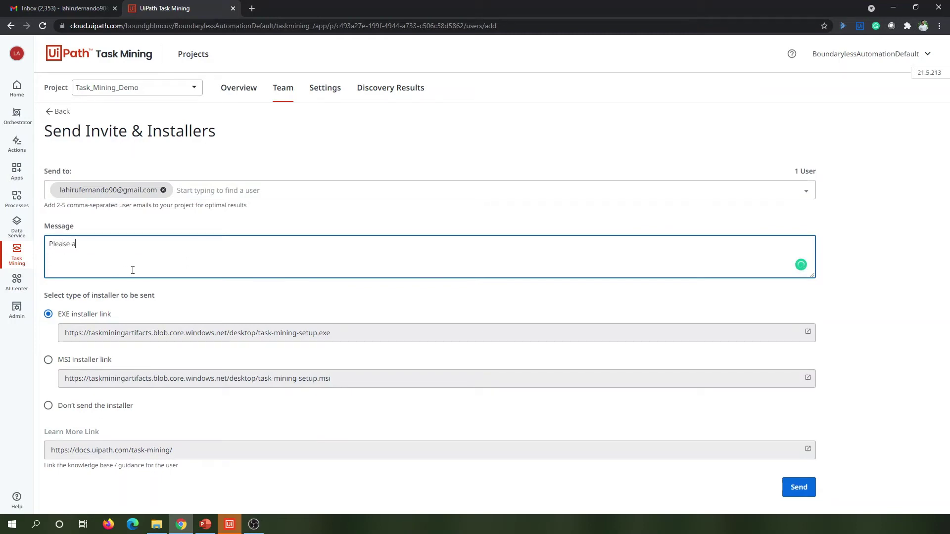
text(accept the recording invite)
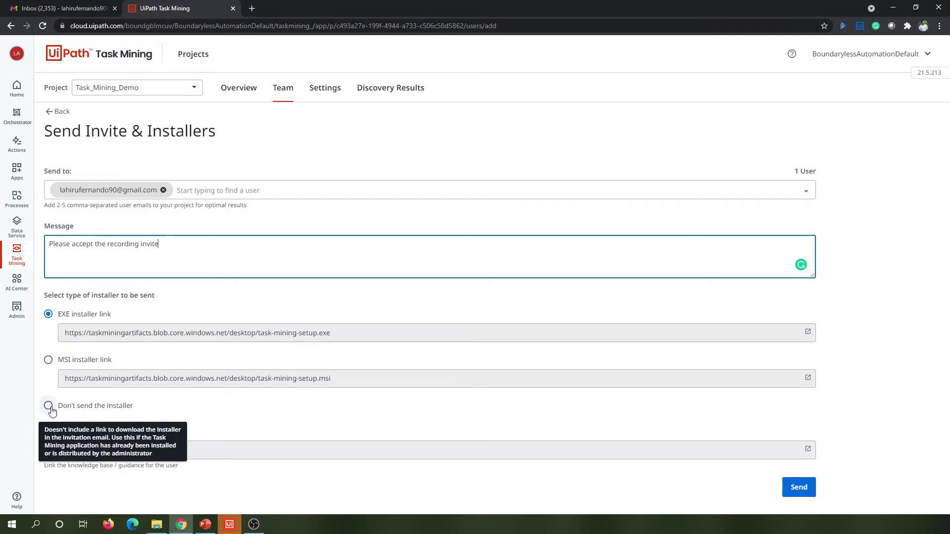
click(50, 318)
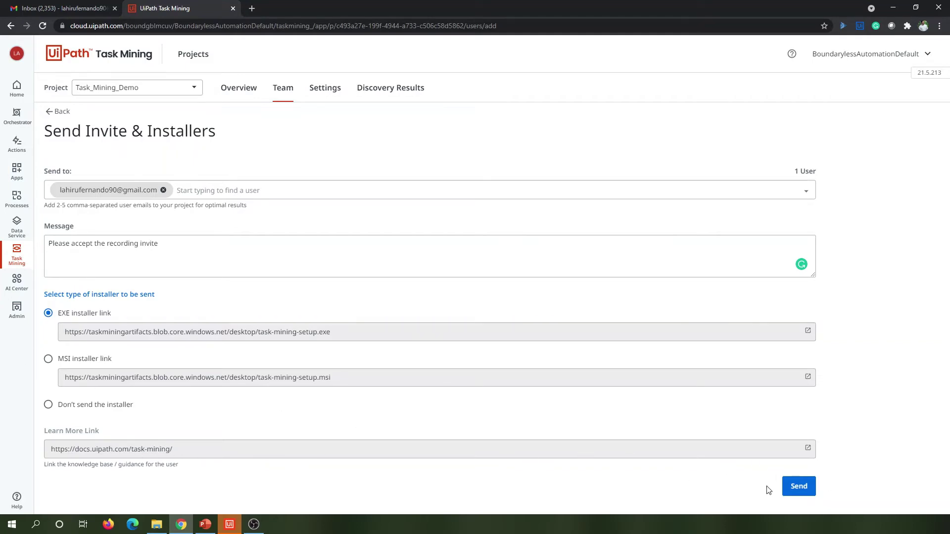
click(799, 487)
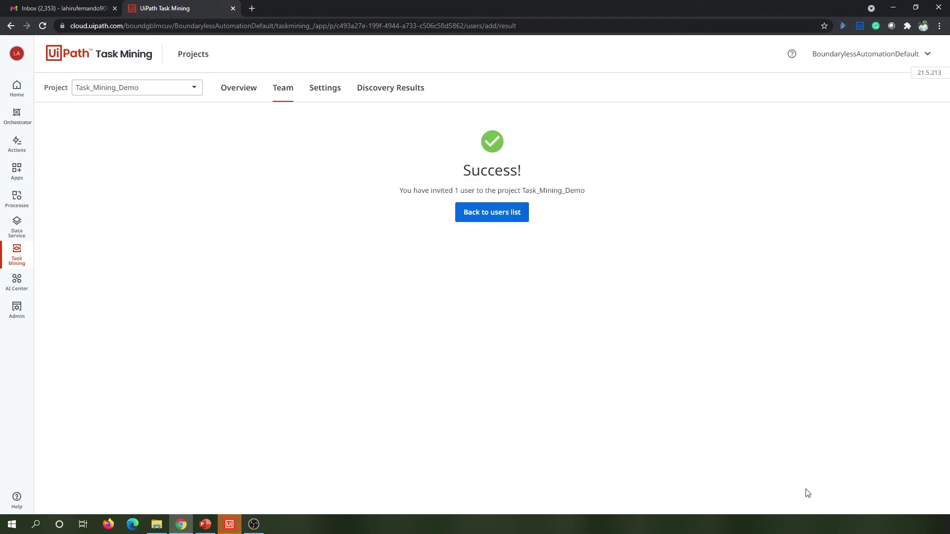
- Return to the team's user list, then refresh the Gmail inbox and read the newest Task Mining invitation to Task_Mining_Demo
click(519, 215)
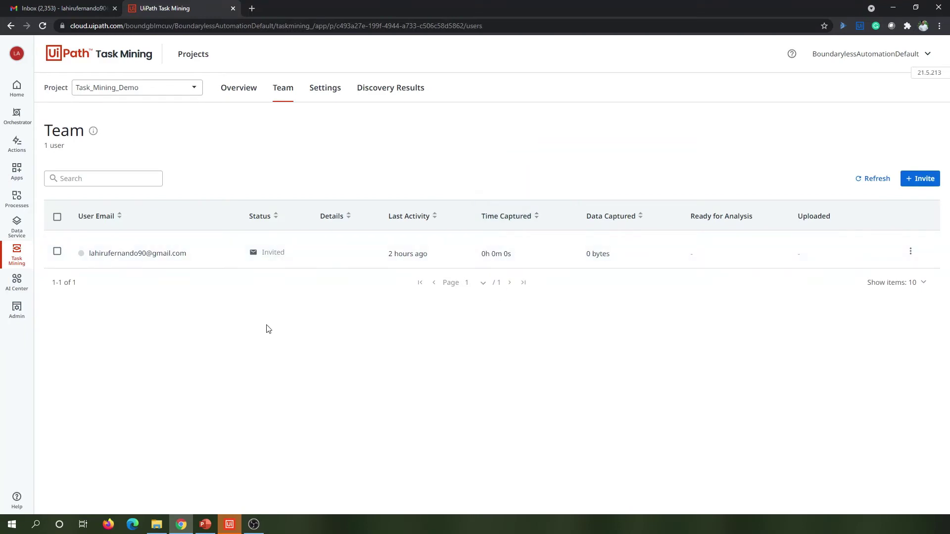
click(65, 6)
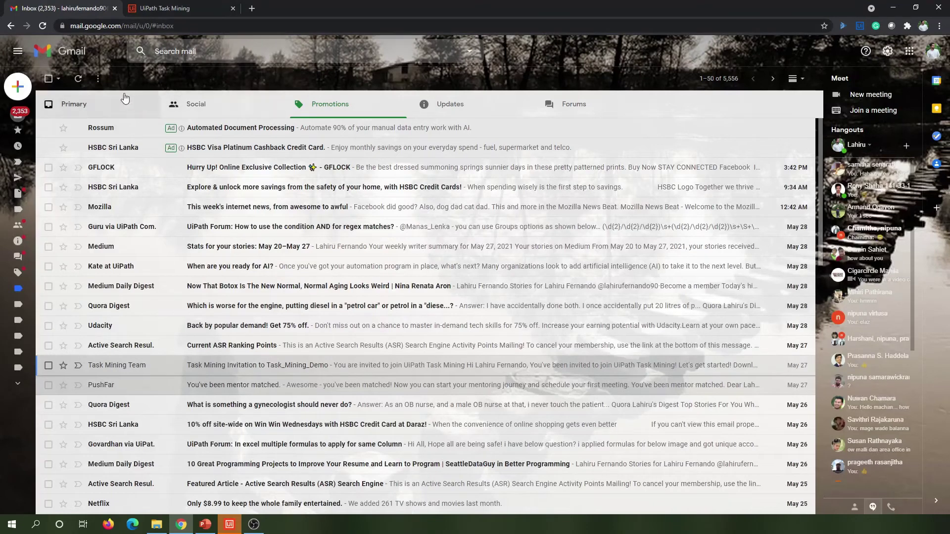
click(78, 80)
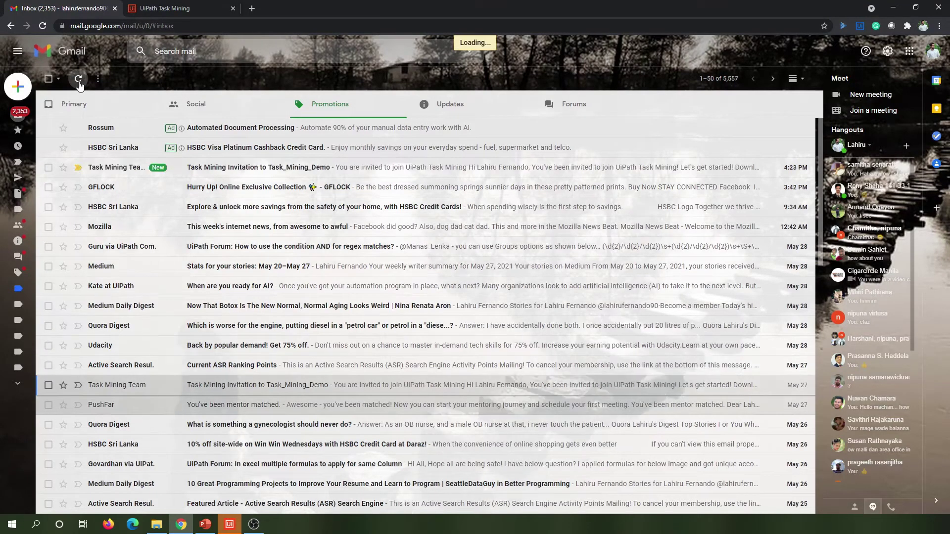
click(248, 167)
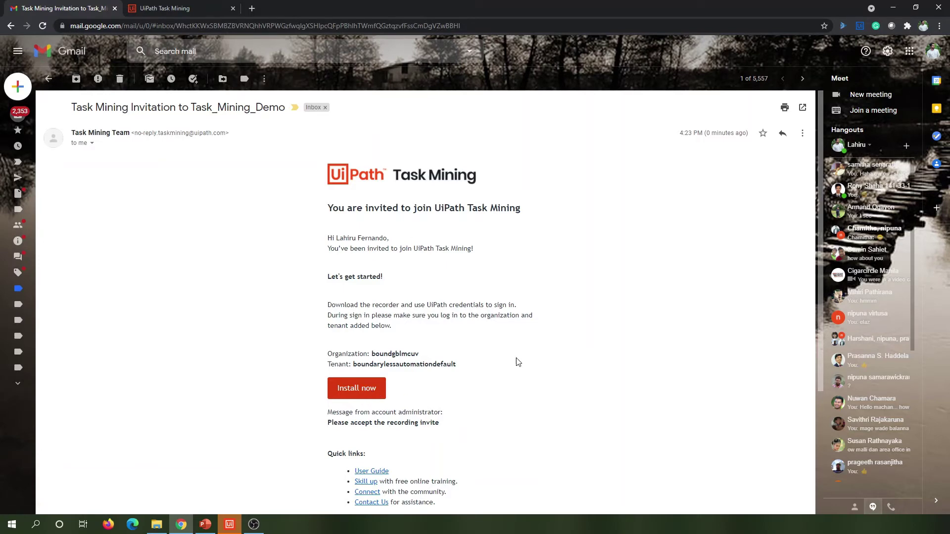
scroll(576, 262, down, 1)
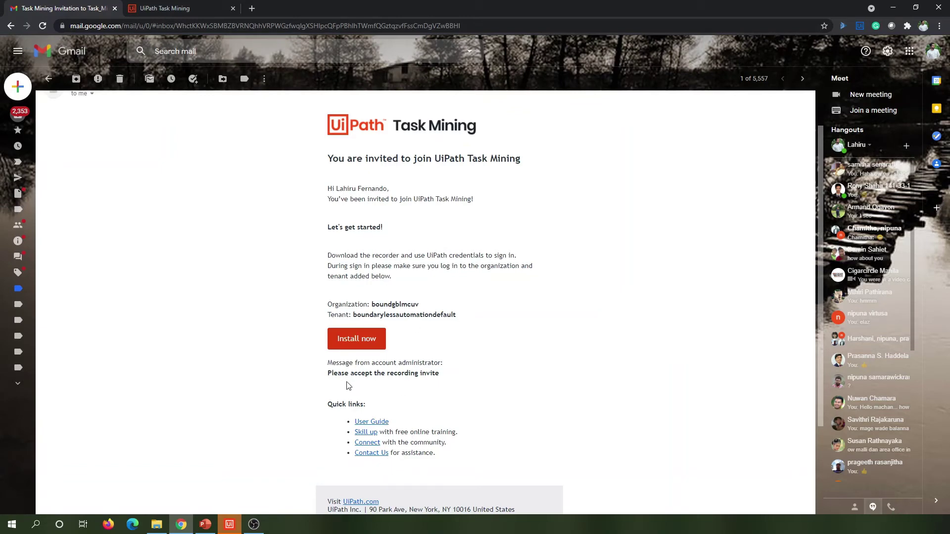
- Search the computer for the installed Task Mining application
click(12, 527)
text(tas)
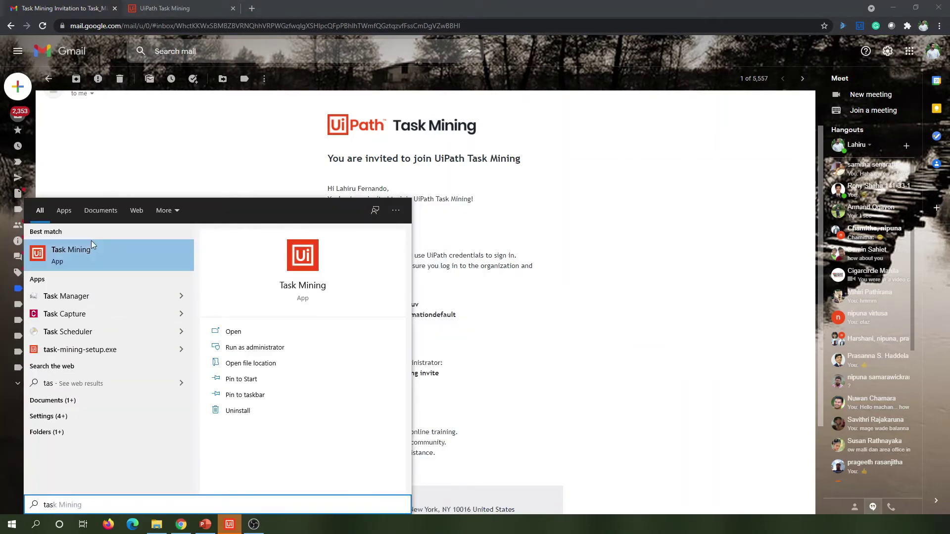
click(579, 397)
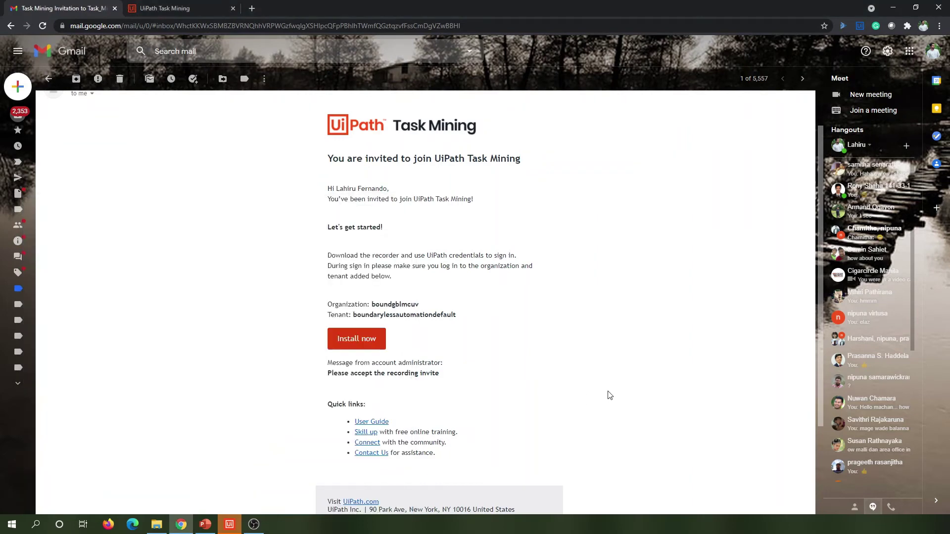
- Sign in to the Task Mining desktop application with UiPath, choosing the boundgblmcuv organization and allowing the browser to open the application
click(219, 528)
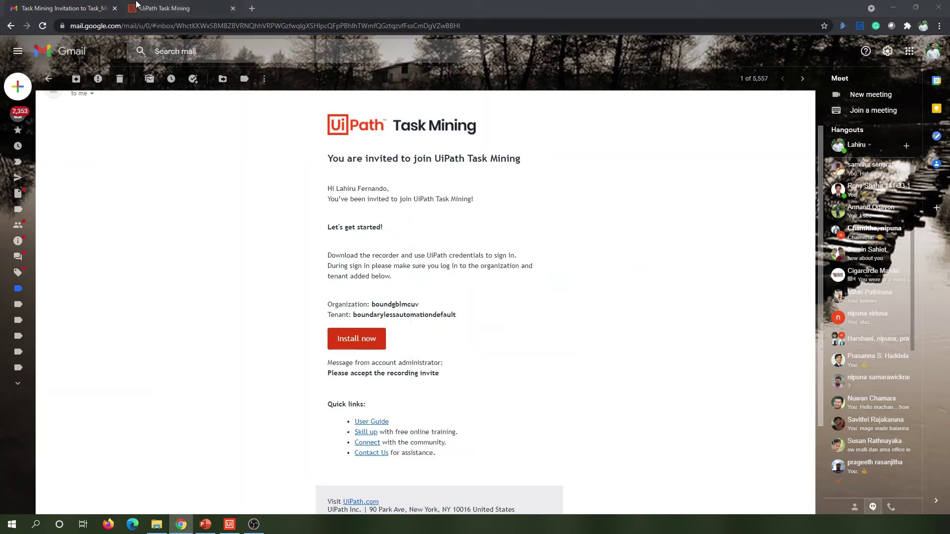
click(165, 8)
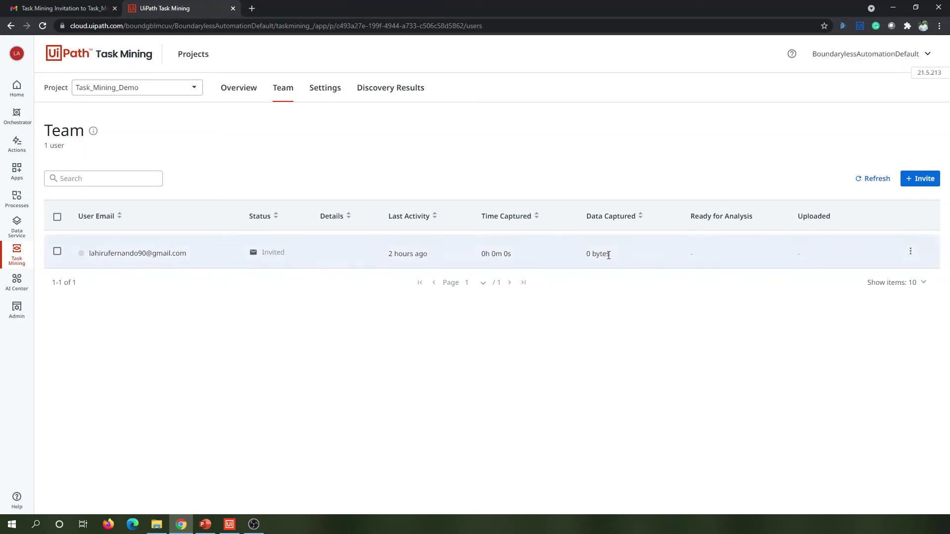
click(238, 525)
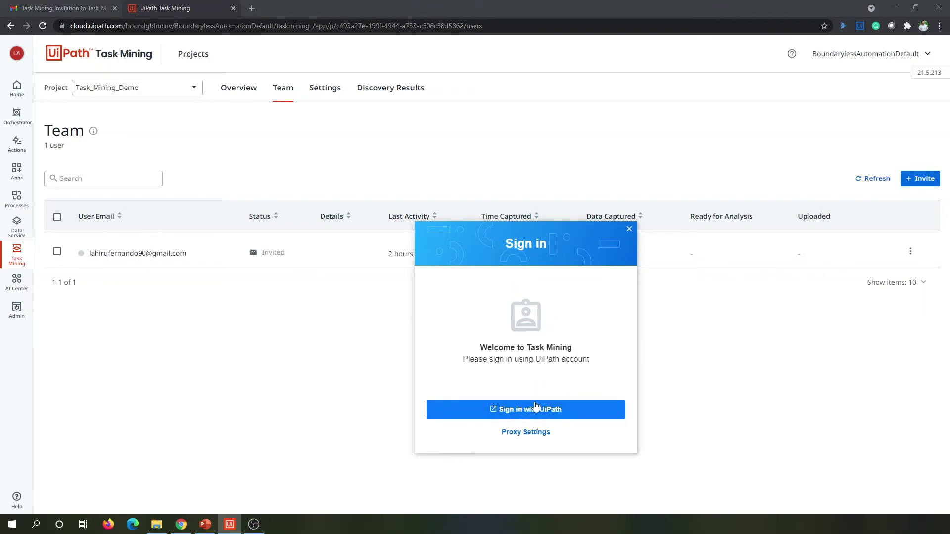
click(552, 414)
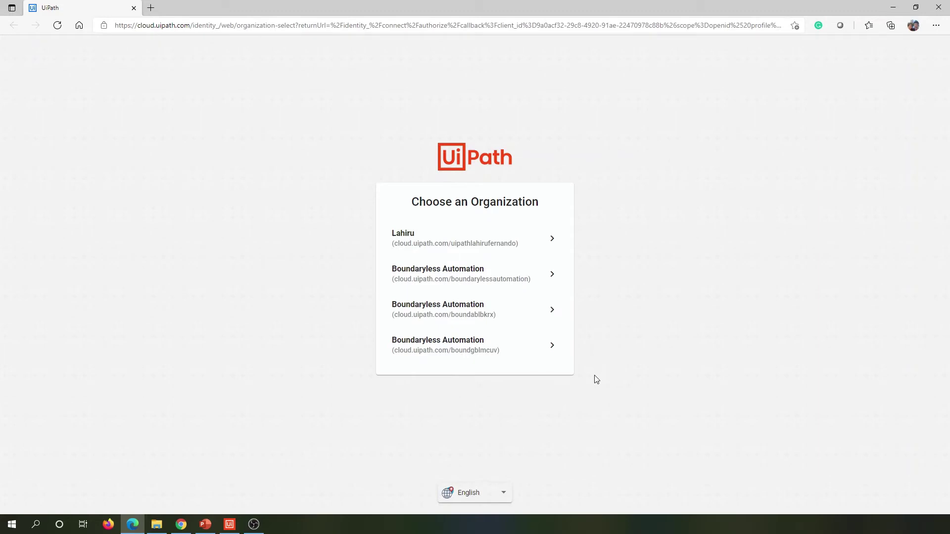
click(535, 352)
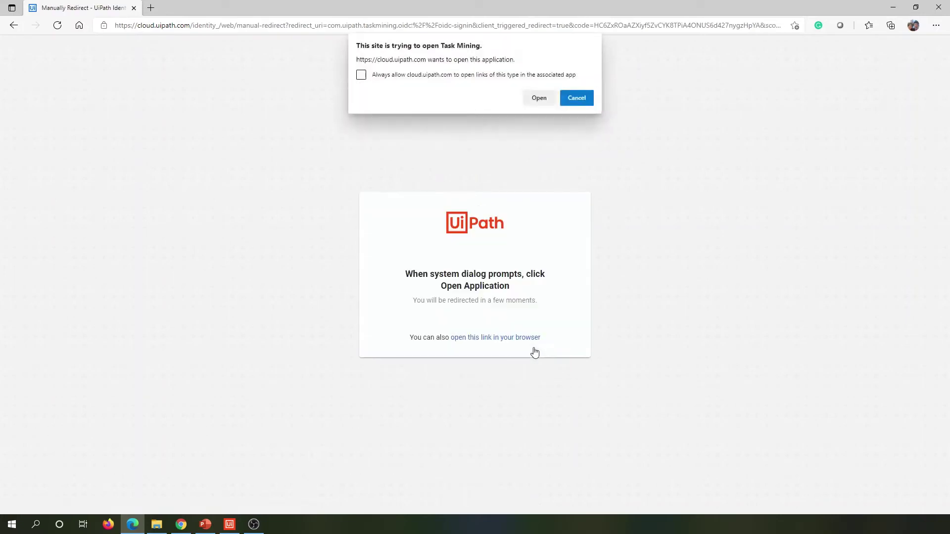
click(537, 101)
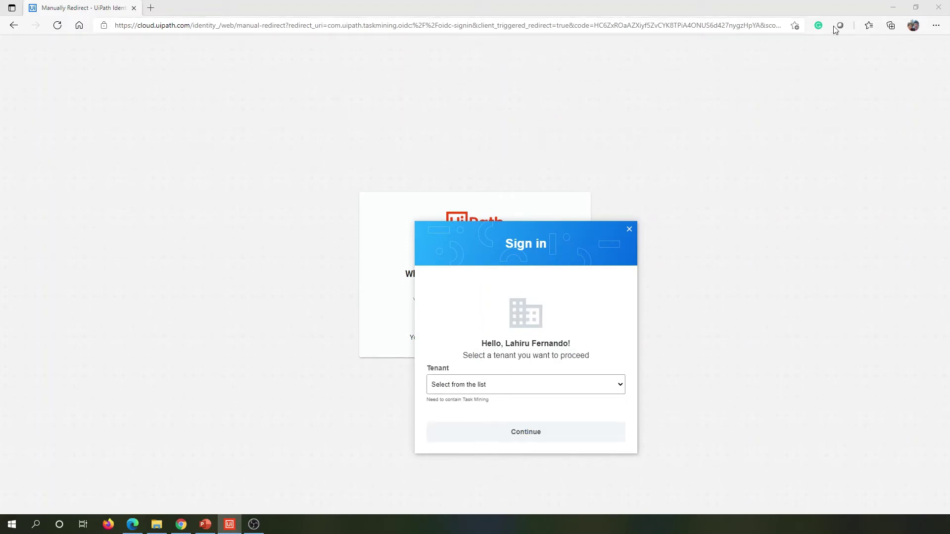
click(938, 8)
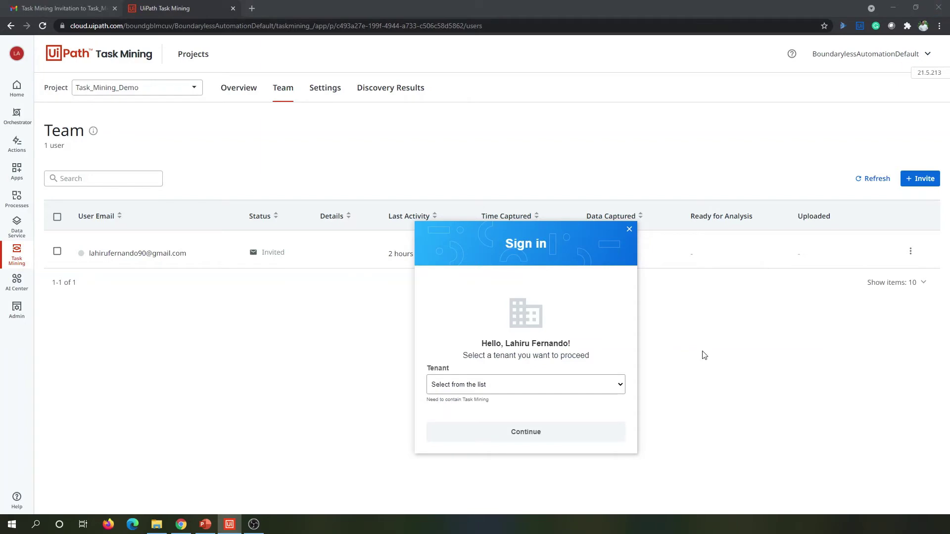
- Select the BoundarylessAutomationDefault tenant to complete the Task Mining sign-in, and return to the project's team list
click(620, 385)
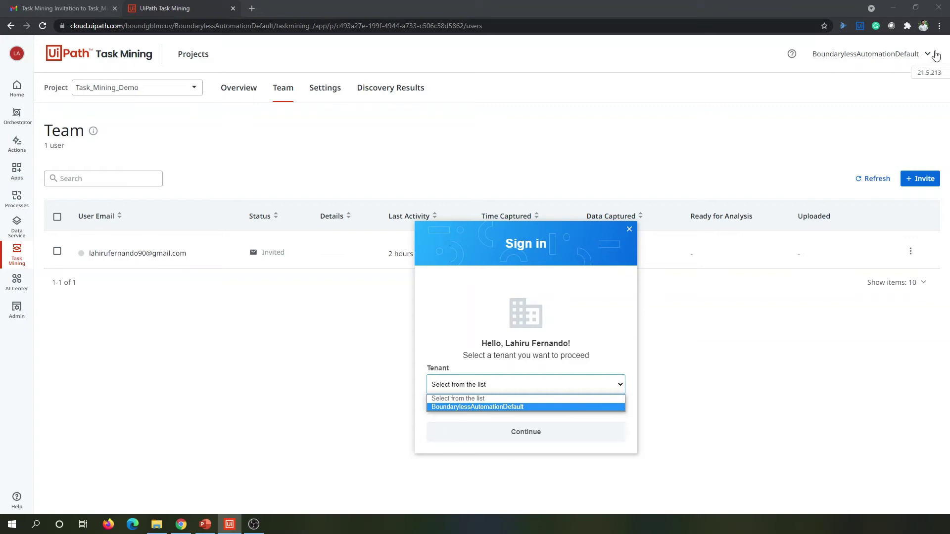
click(473, 409)
click(526, 438)
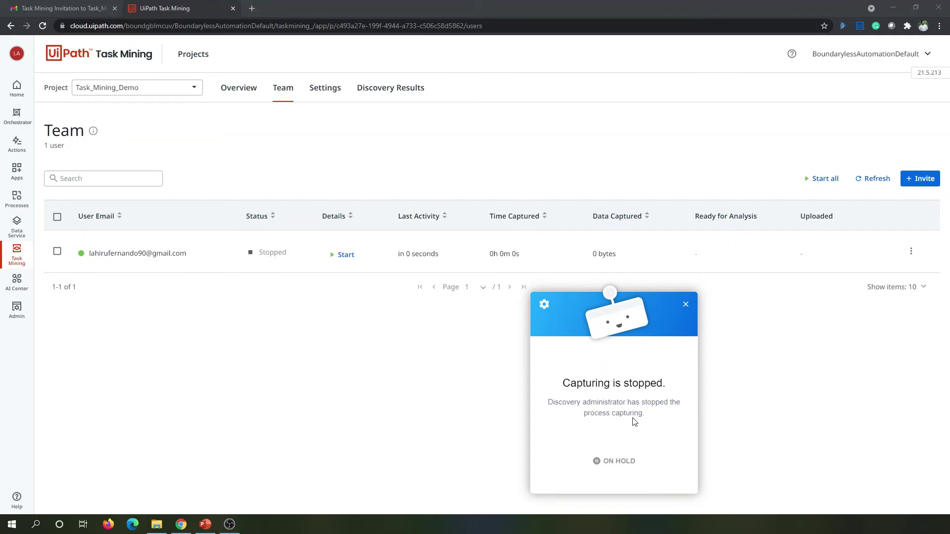
click(370, 404)
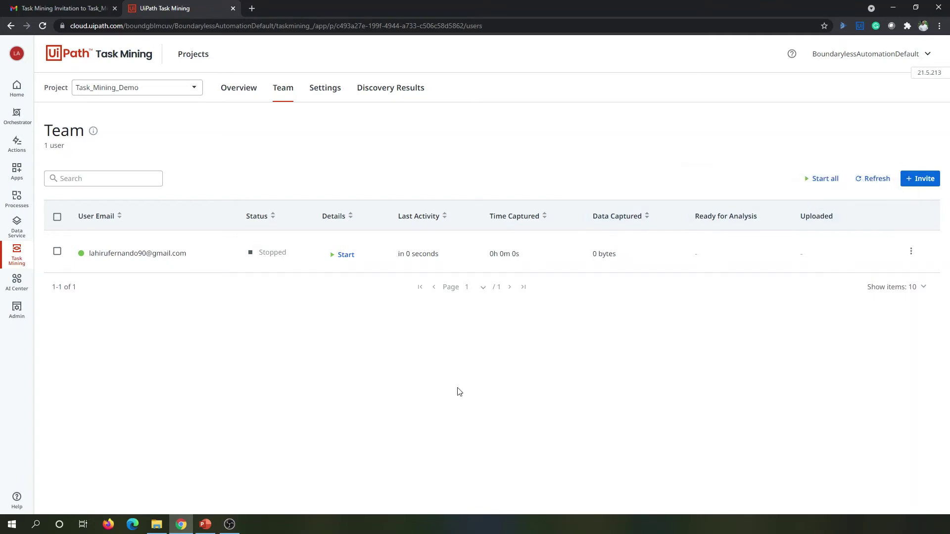
- Open the project's output configuration for editing, view the shared drive upload option and set data upload back to Continuous
click(328, 96)
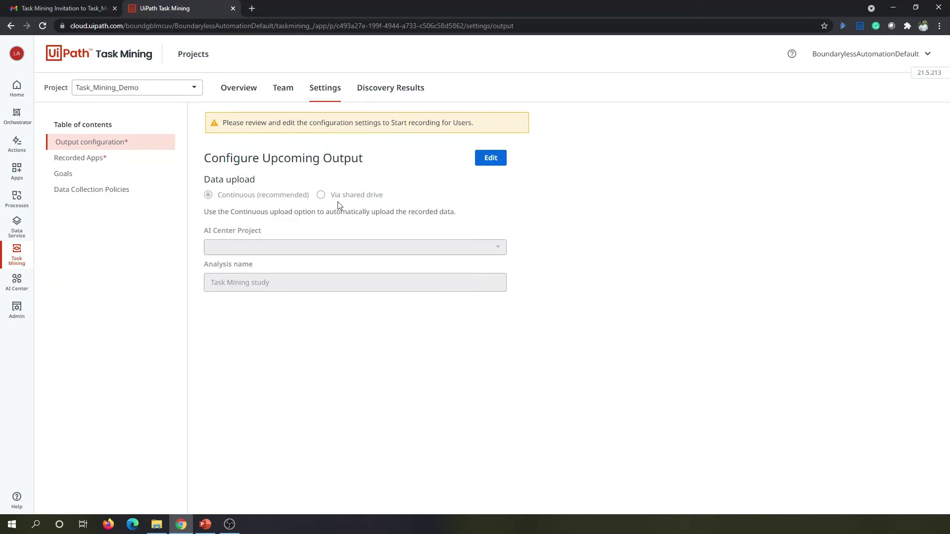
click(491, 158)
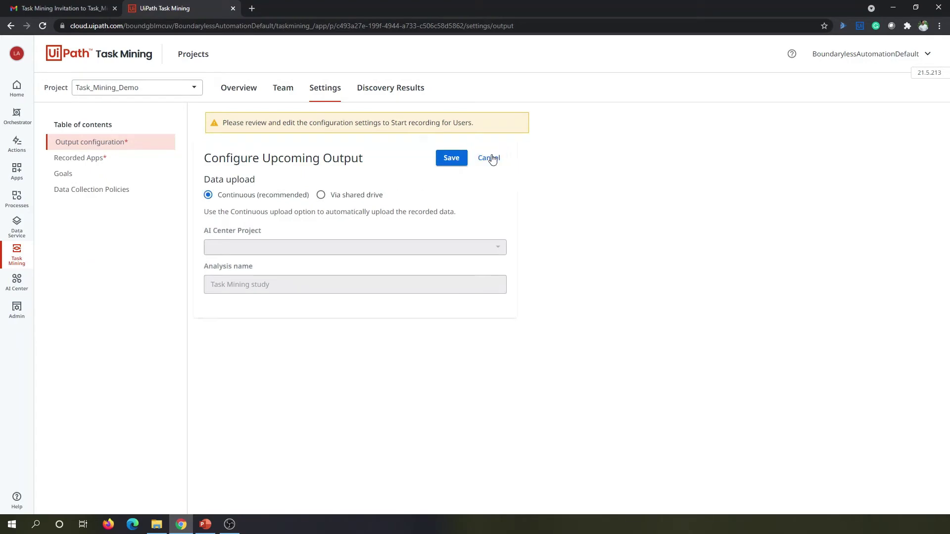
click(322, 195)
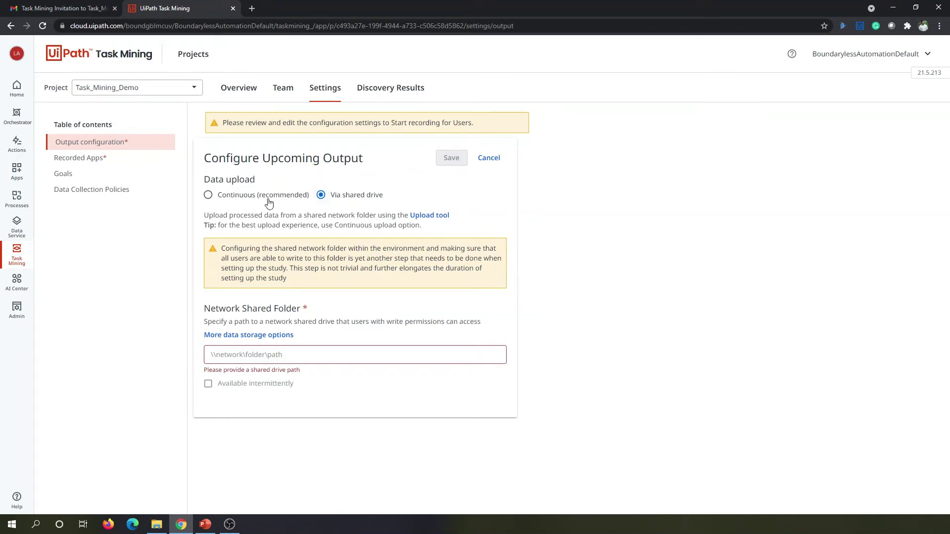
click(234, 198)
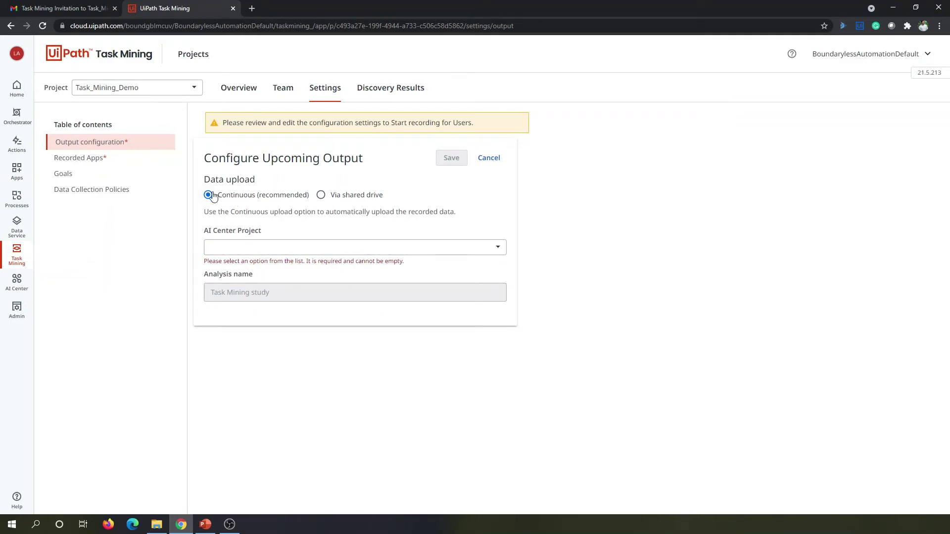
- Set the AI Center project to Task_Mining and the analysis name to "Task Mining Study", then reset and save the output configuration
click(494, 250)
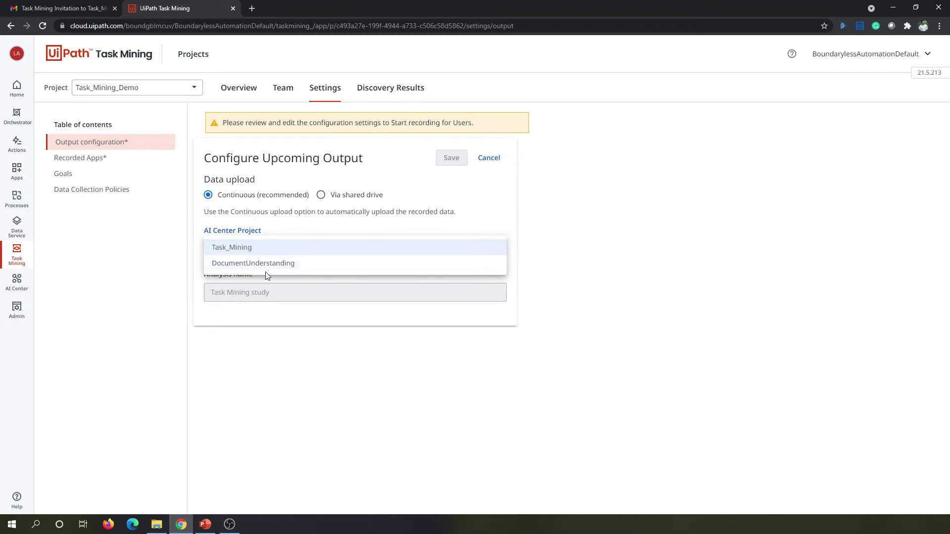
click(249, 253)
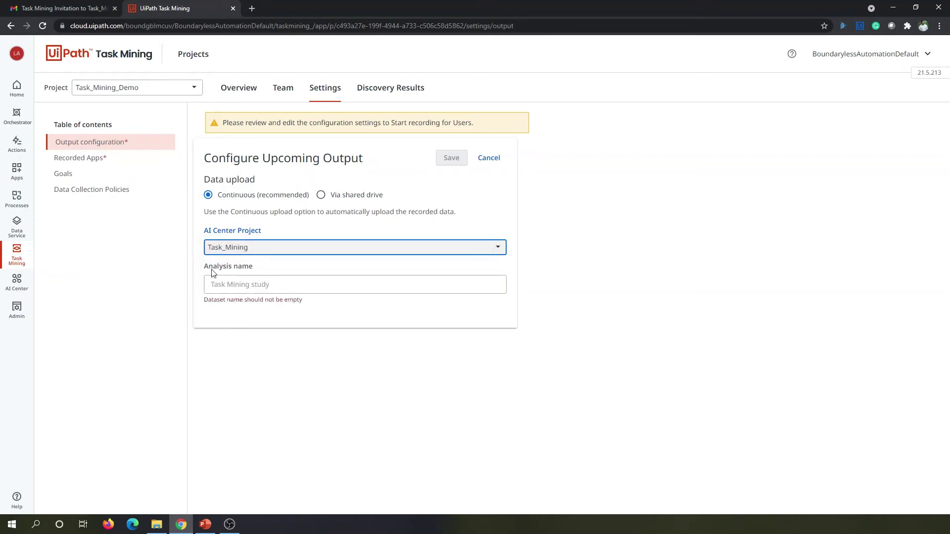
click(273, 283)
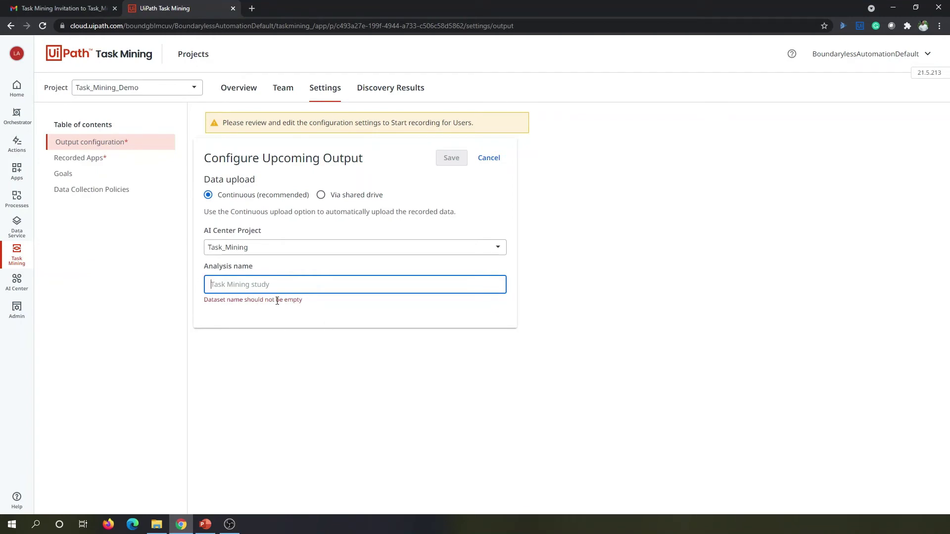
text(Task Mining )
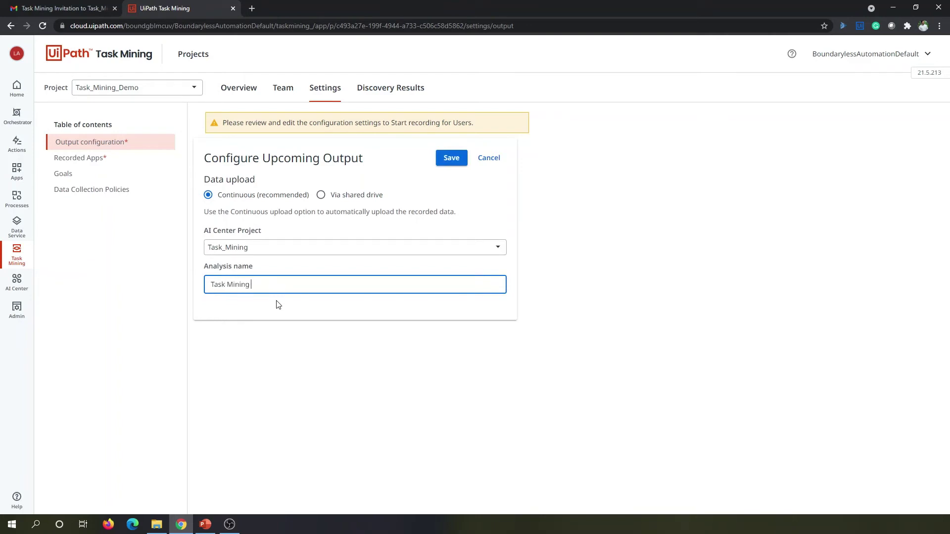
text(Study)
click(455, 162)
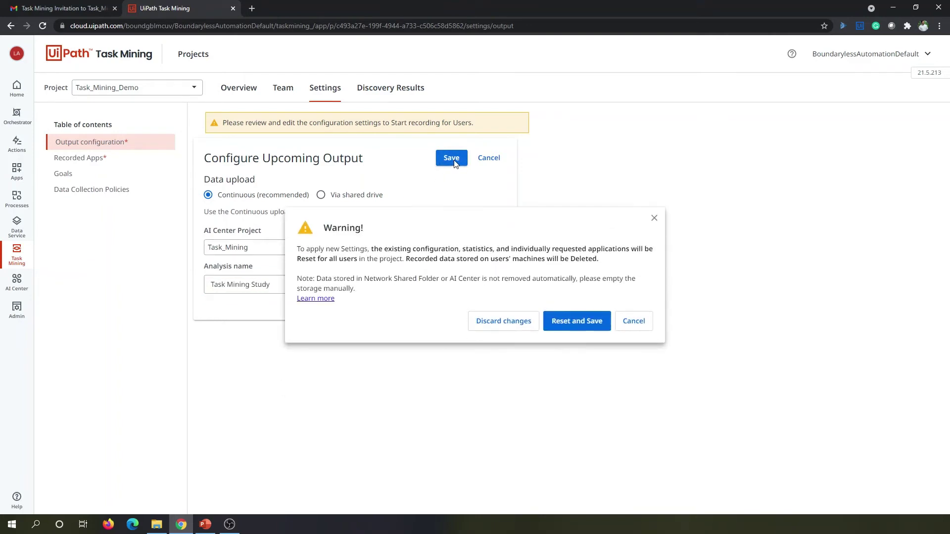
click(575, 329)
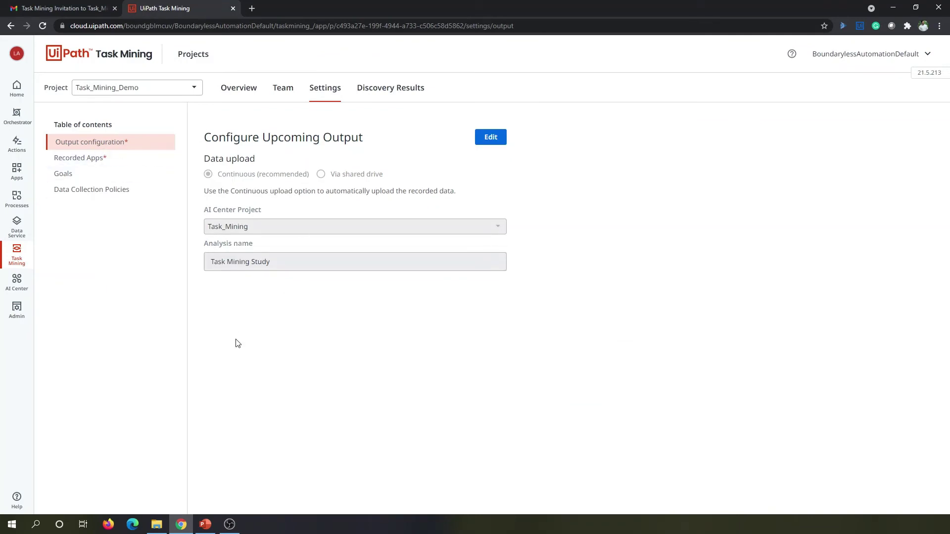
- Add Chrome.exe to the project's globally recorded applications
click(80, 156)
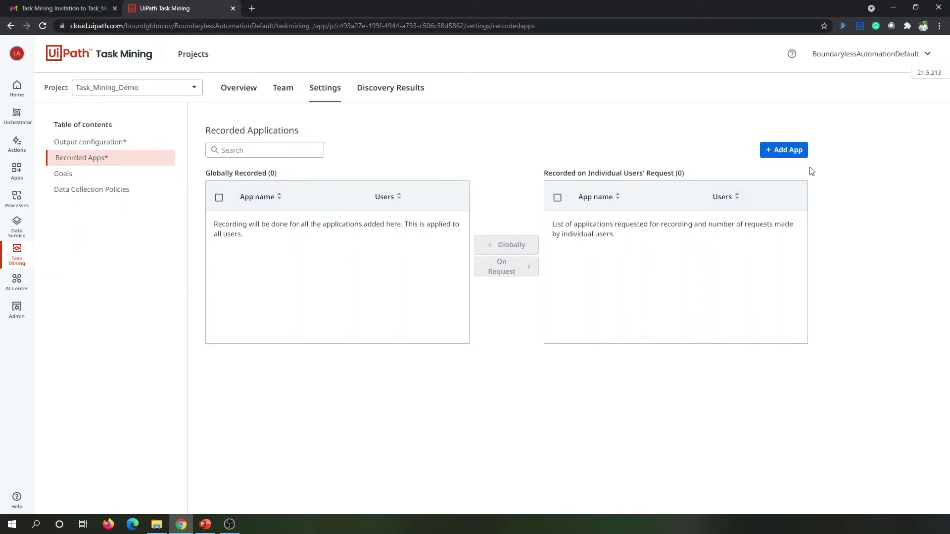
click(782, 151)
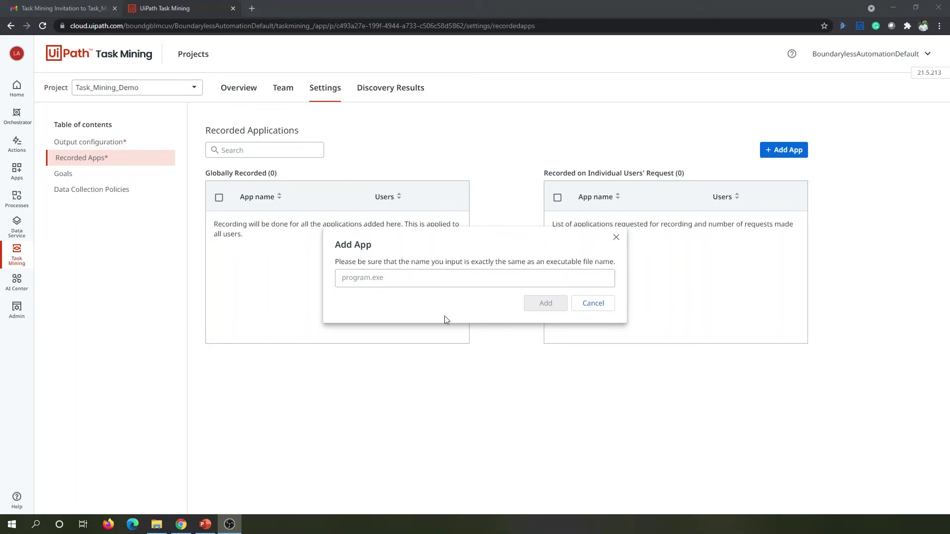
click(385, 279)
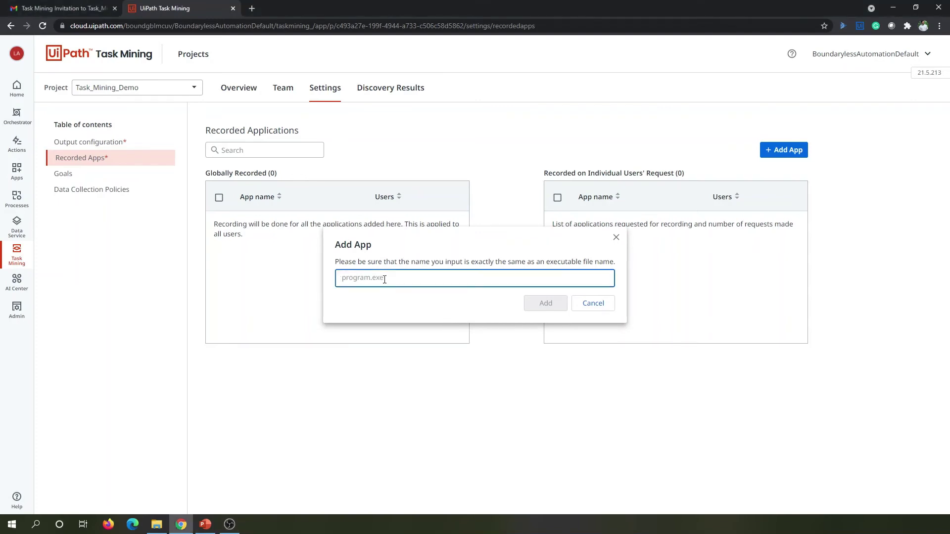
text(Chrome.exe)
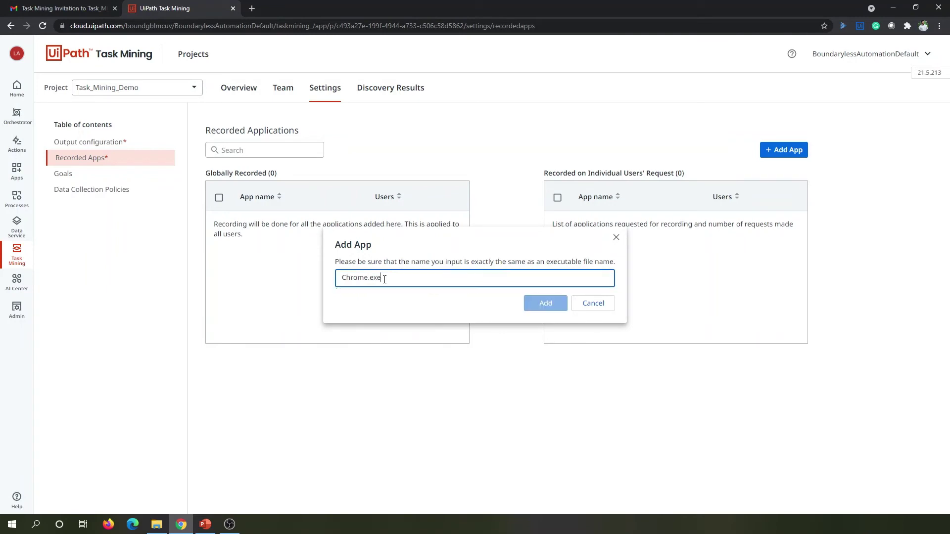
click(546, 304)
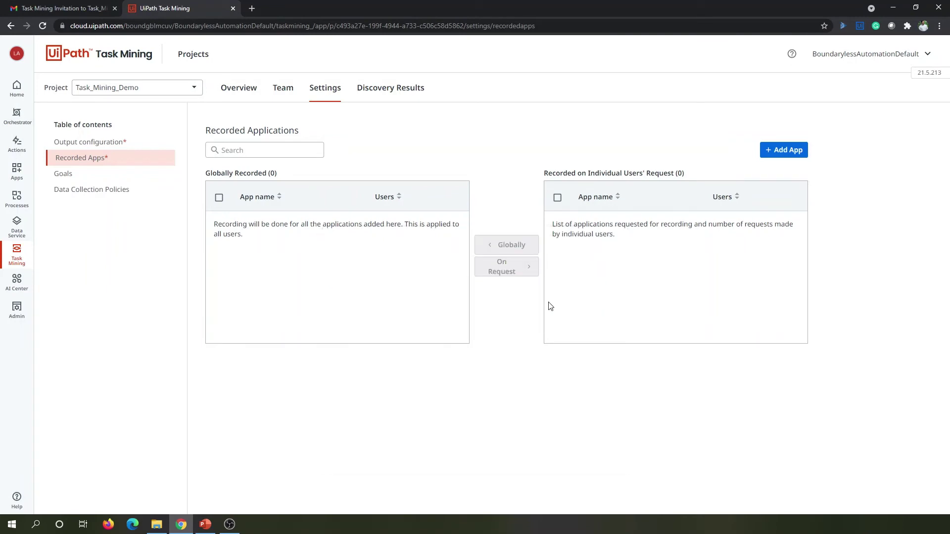
- Add Excel.exe to the project's globally recorded applications
click(782, 150)
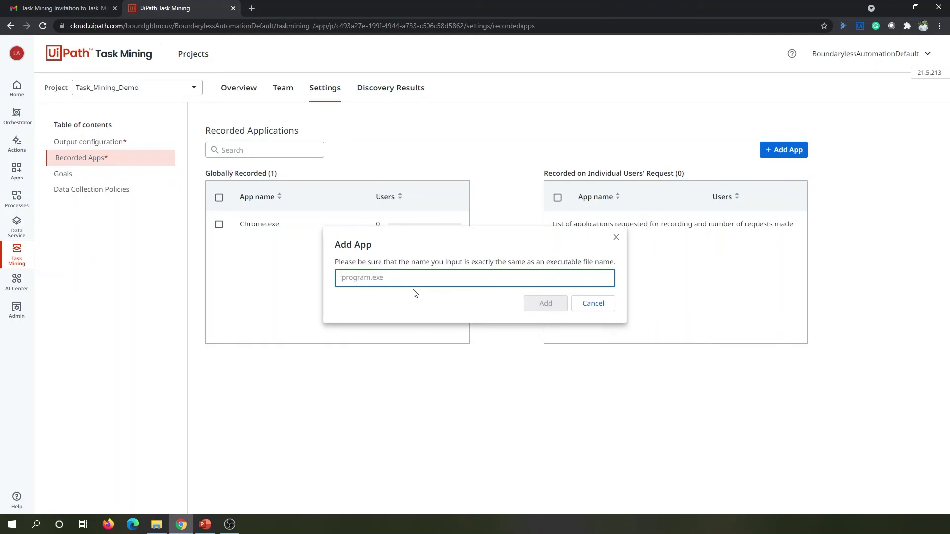
text(Excel.exe)
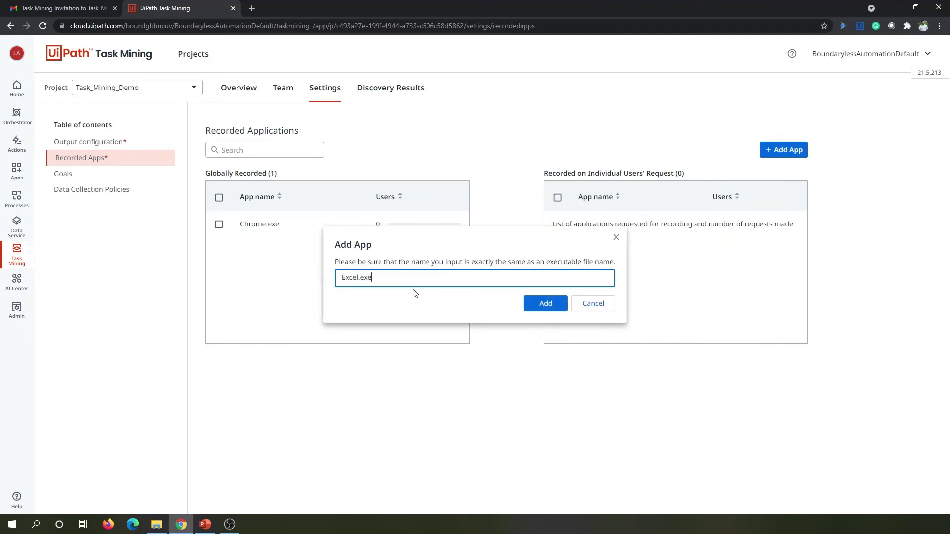
click(533, 302)
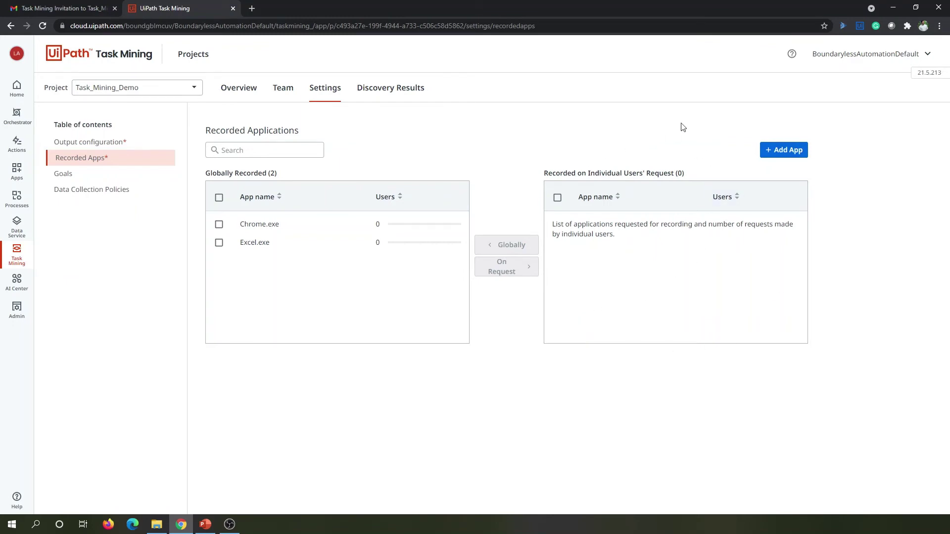
- Review the project's goals, data collection policies and users consent log, and return to the data collection policies
mouse_move(645, 175)
click(82, 179)
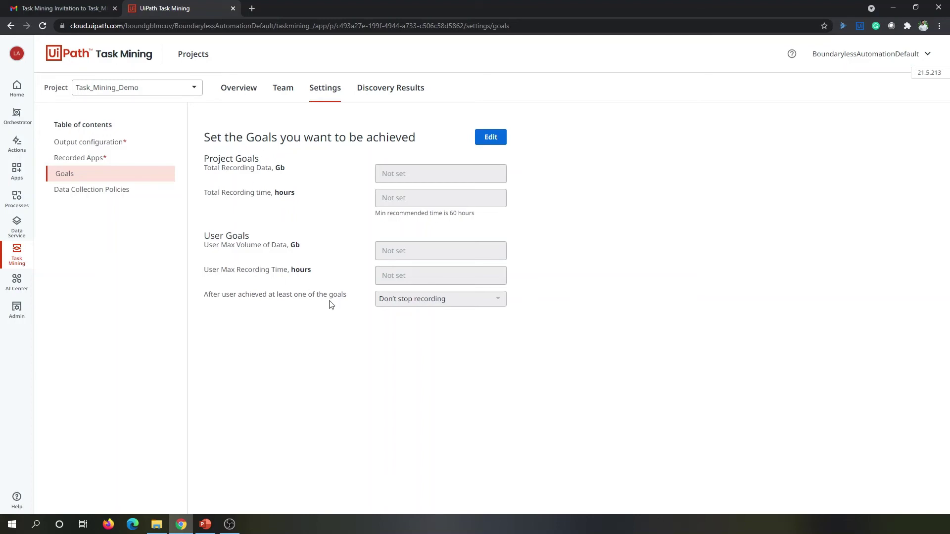
click(110, 188)
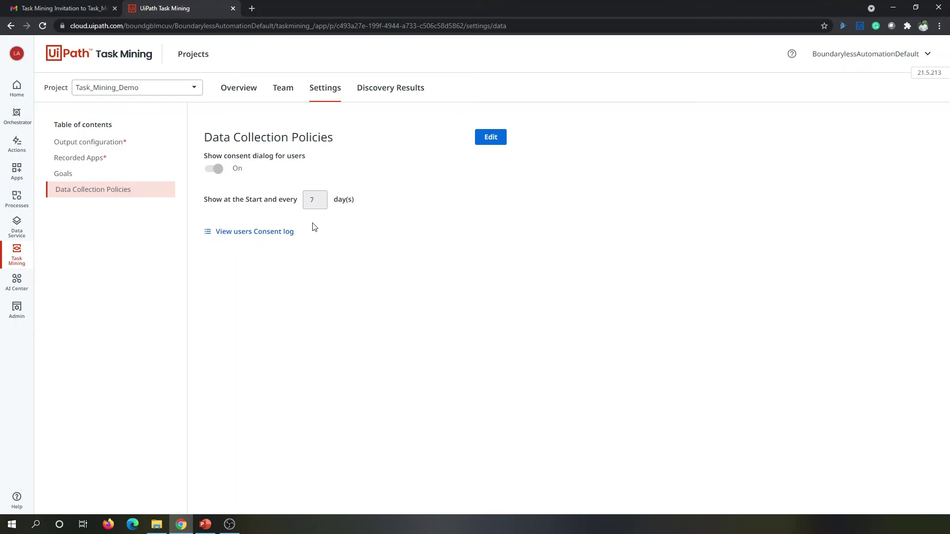
click(243, 232)
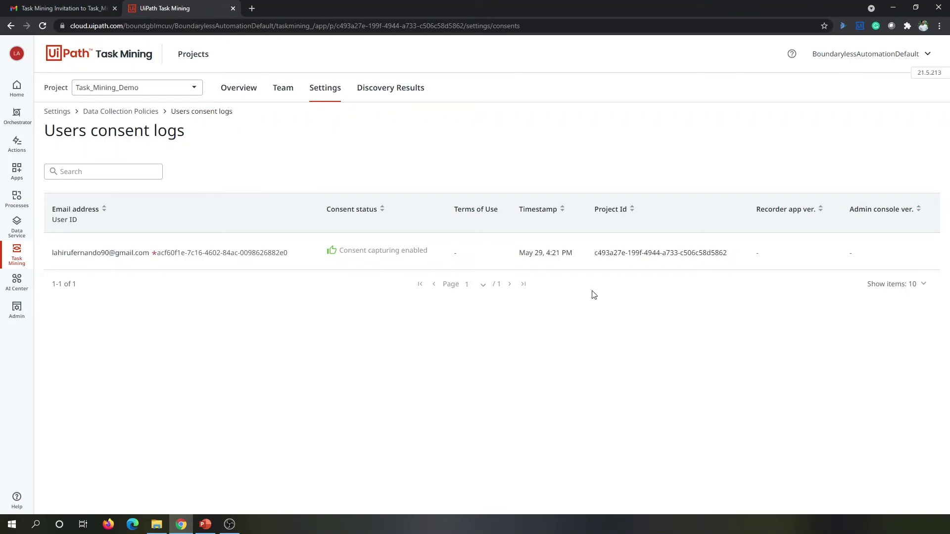
click(136, 112)
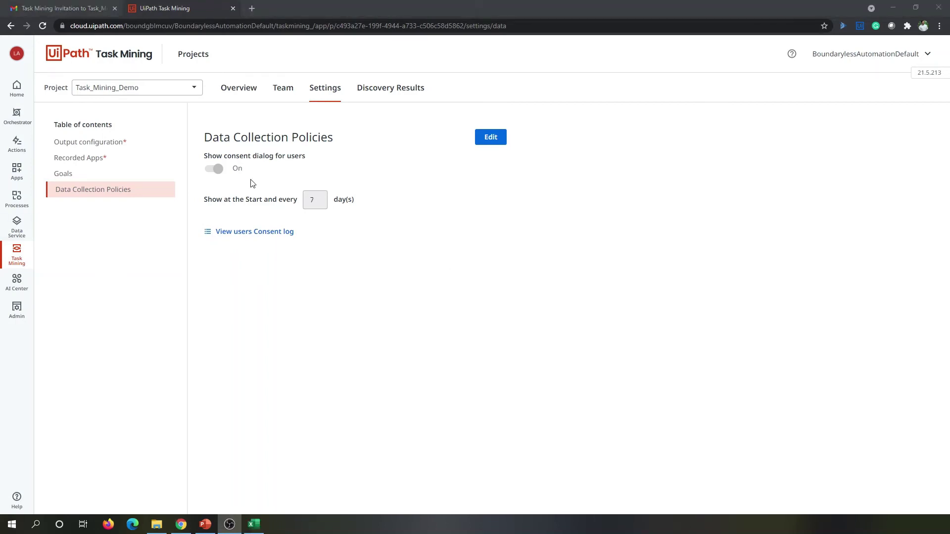
- Show the project's team list, move the recorder's panel clear of it and view the recorder's recorded apps
click(286, 91)
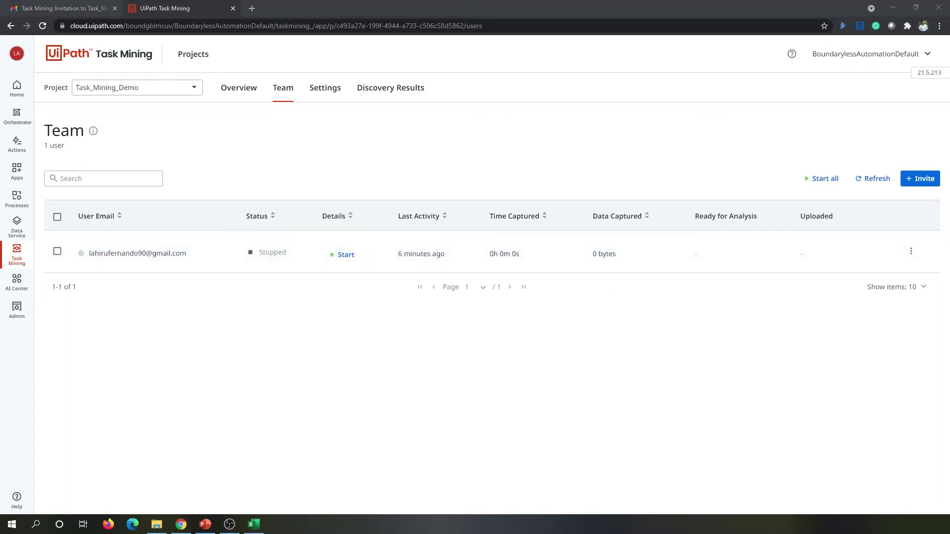
drag(568, 305, 628, 317)
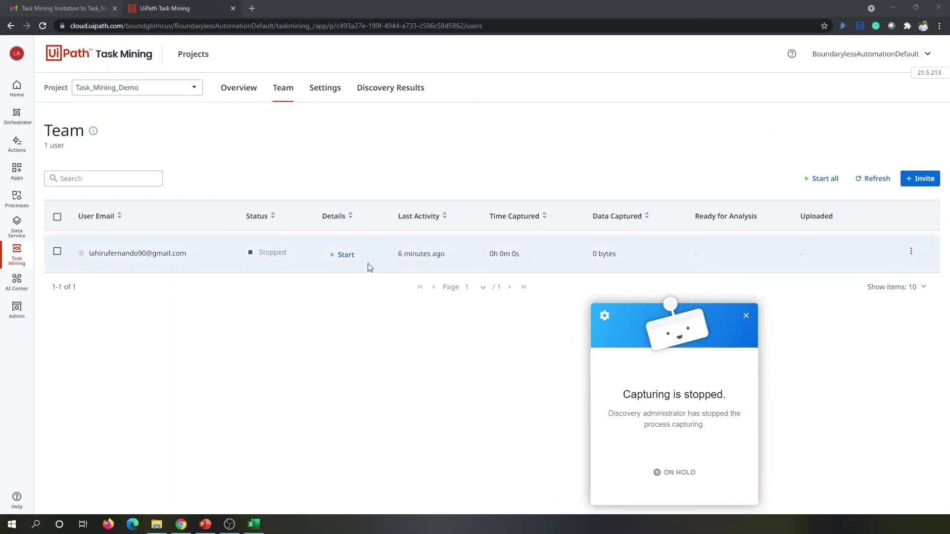
click(604, 317)
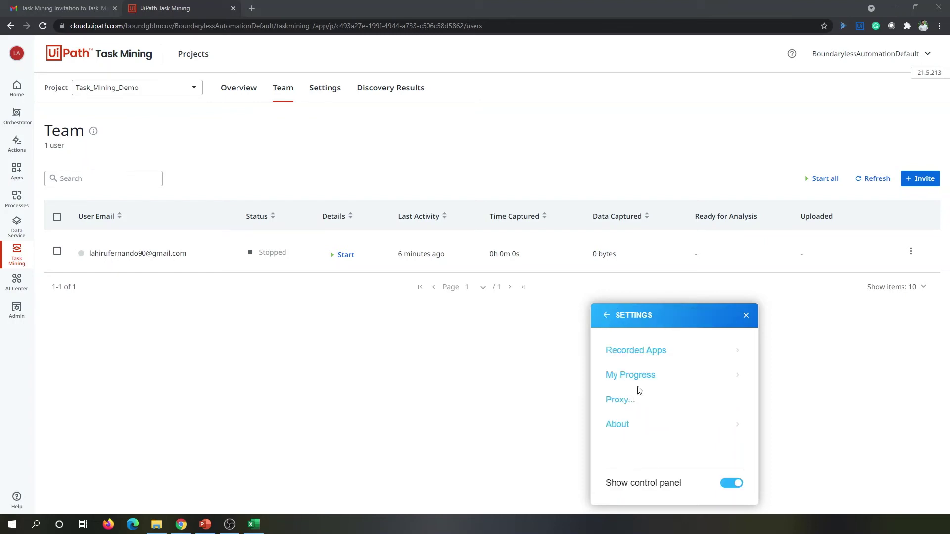
click(667, 351)
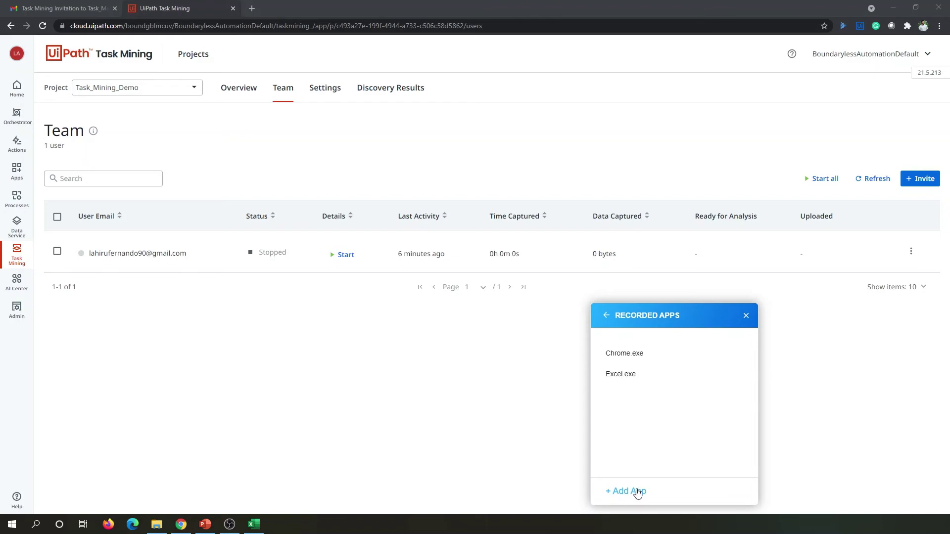
click(607, 316)
- Review the recorder's progress page and proxy settings without changing them, and return to its main view
click(639, 376)
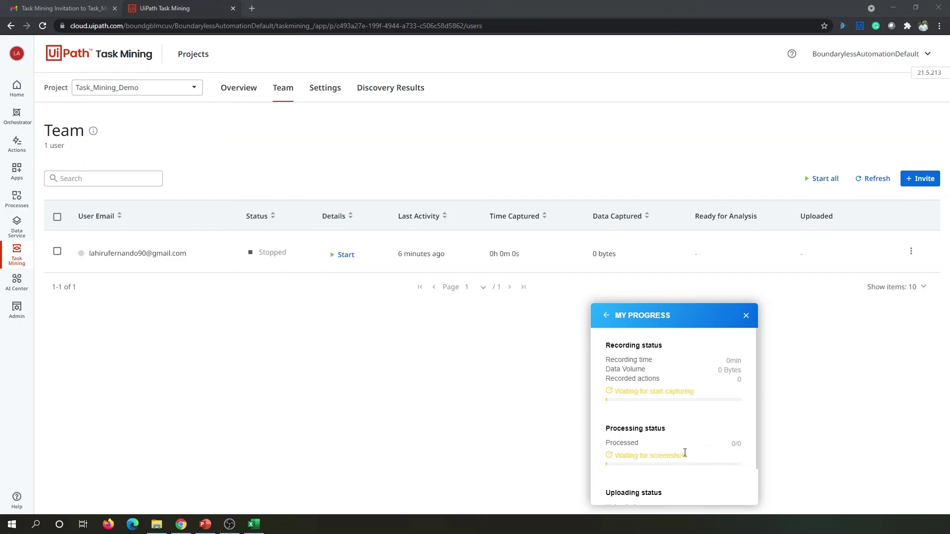
scroll(698, 433, down, 1)
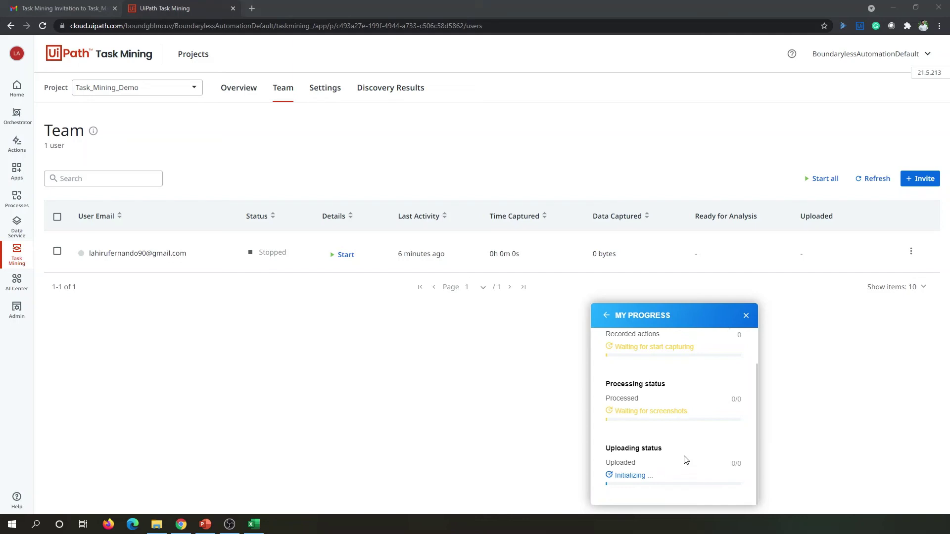
click(607, 316)
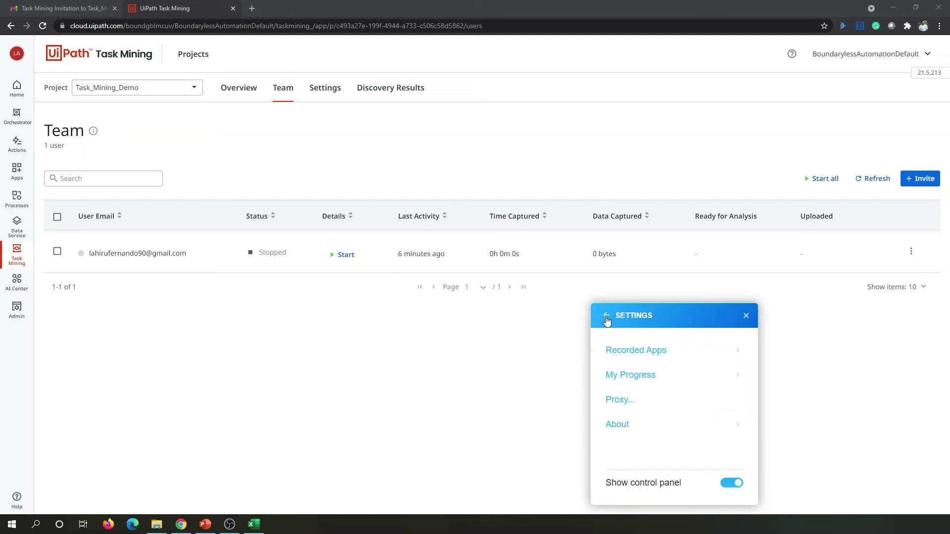
click(632, 398)
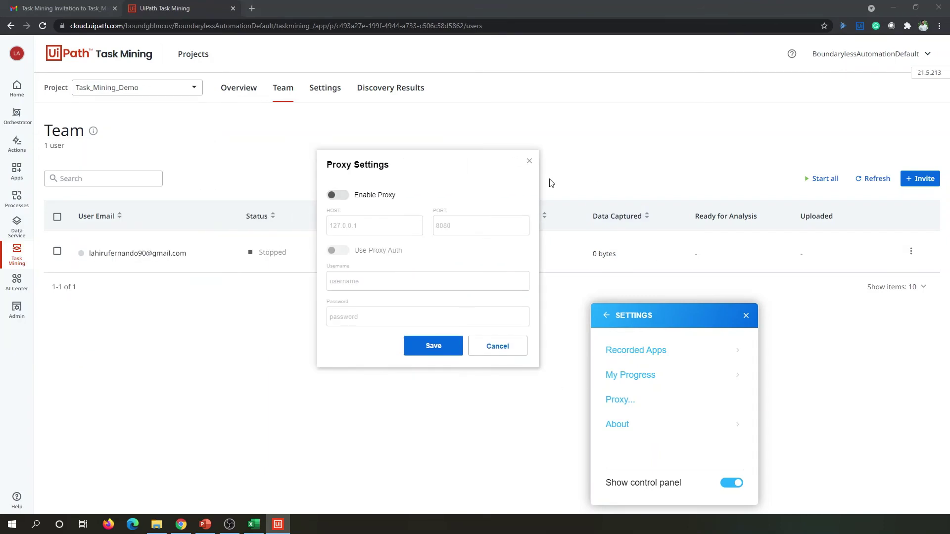
click(529, 162)
click(606, 315)
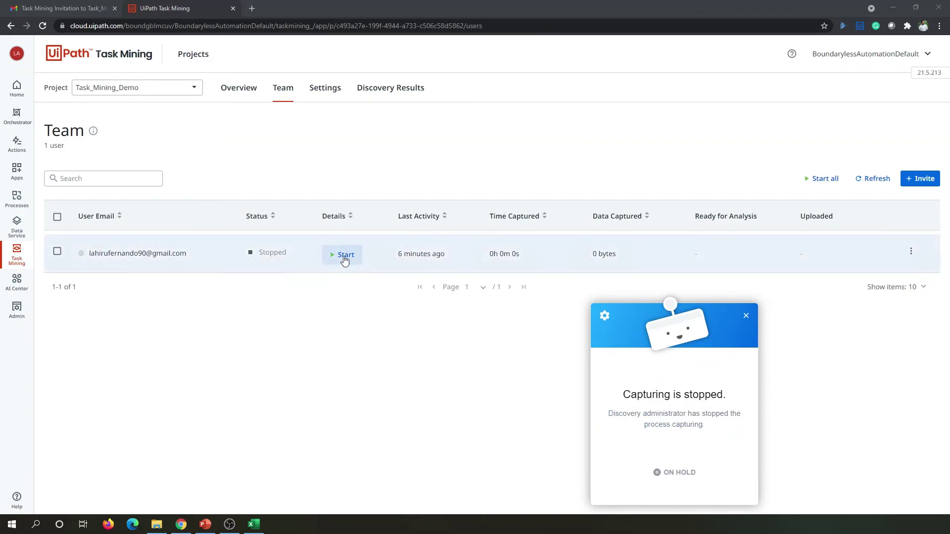
- Start recording for the team's user, accept the recorder's consent for capturing and view its pause durations without pausing
click(345, 257)
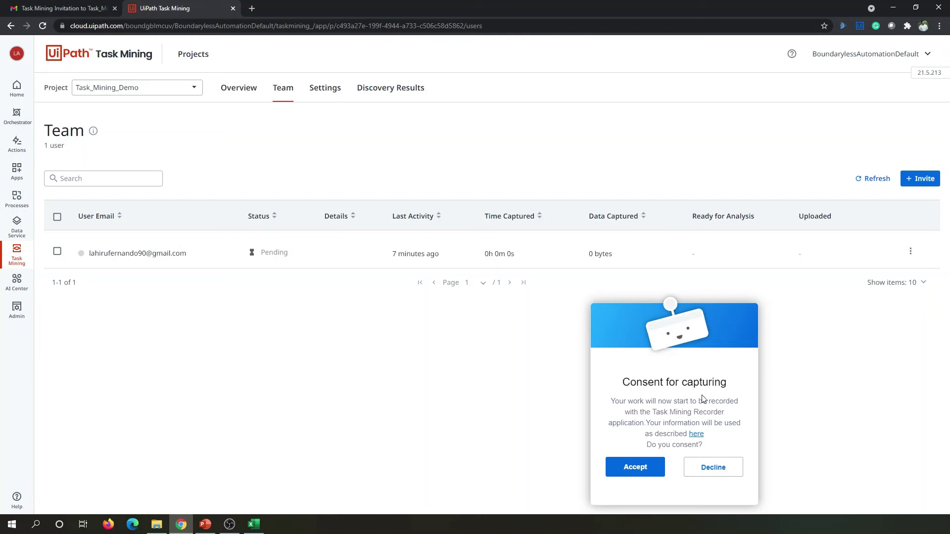
click(636, 468)
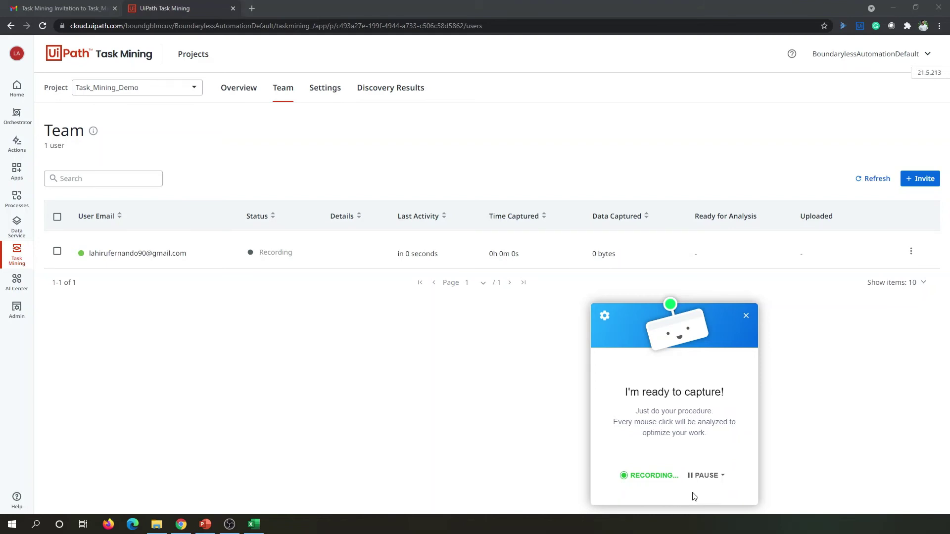
click(724, 479)
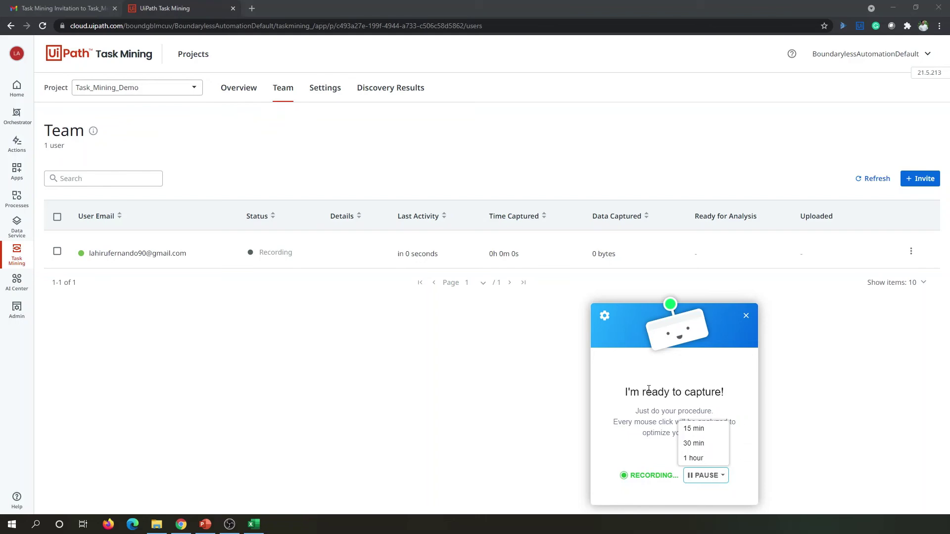
click(612, 414)
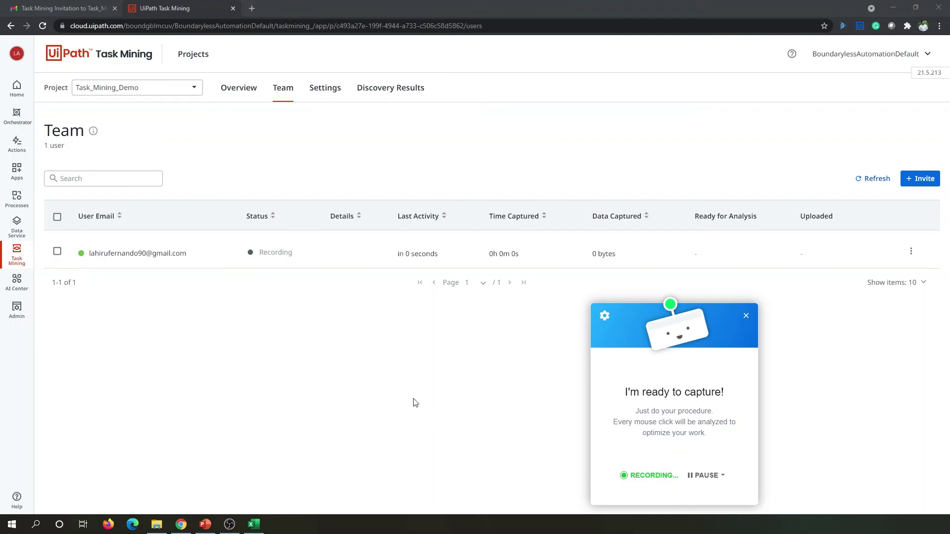
click(416, 362)
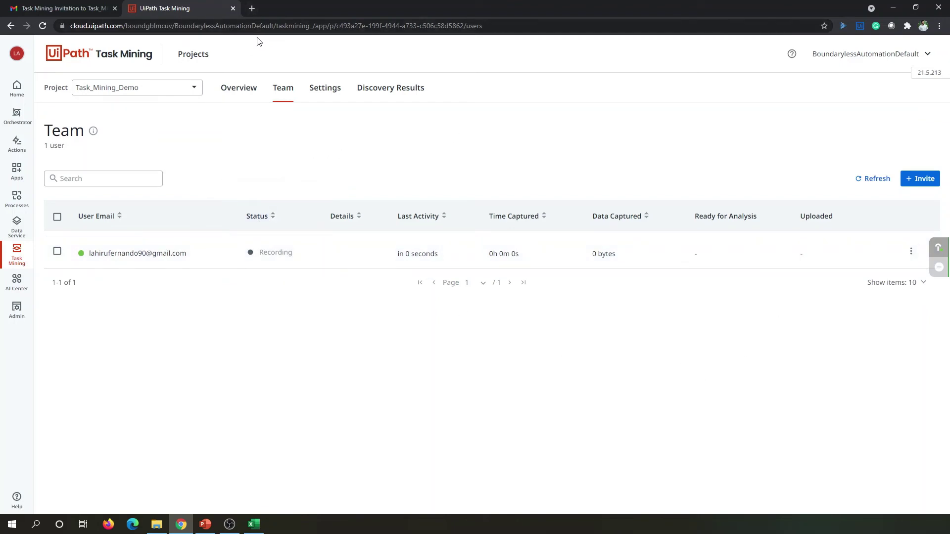
- Open the ACME System 1 website in a new browser tab and log in with the prefilled credentials
click(252, 9)
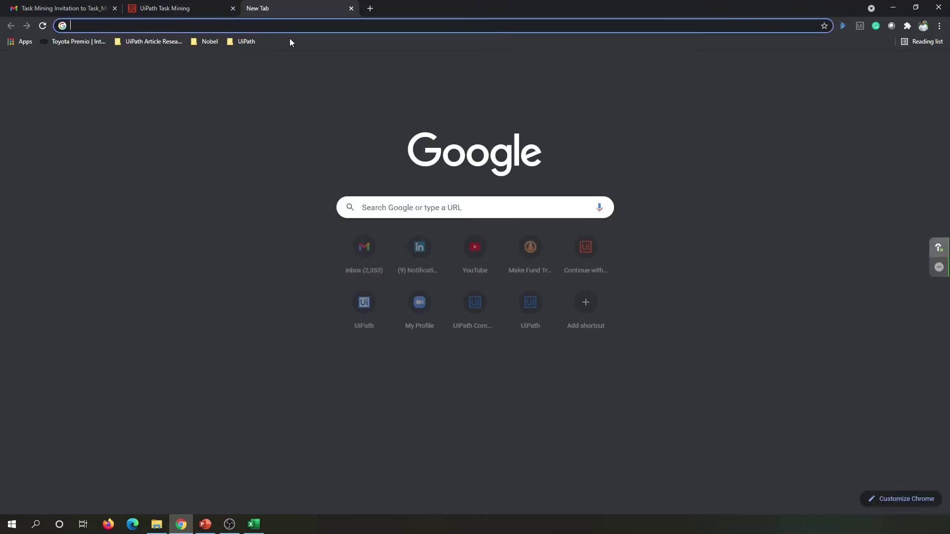
text(acm)
key(Return)
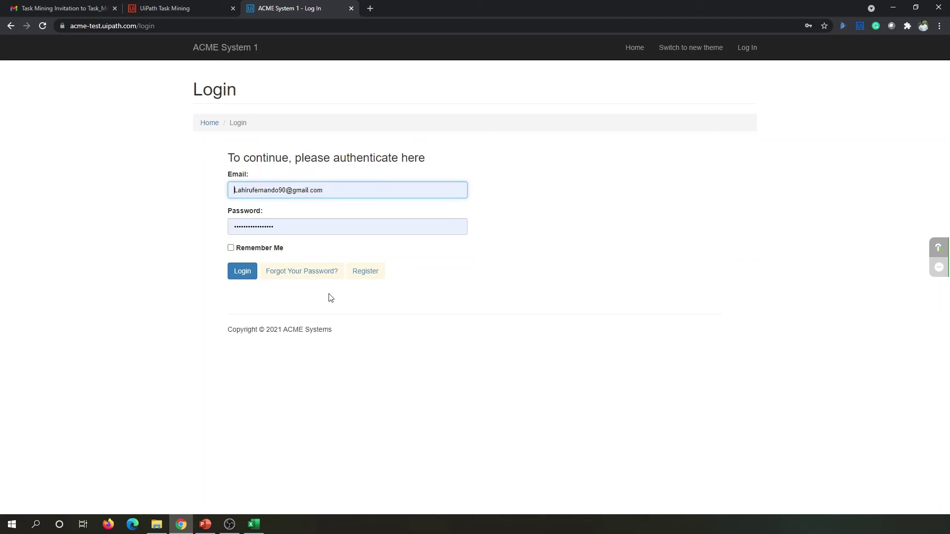
click(239, 272)
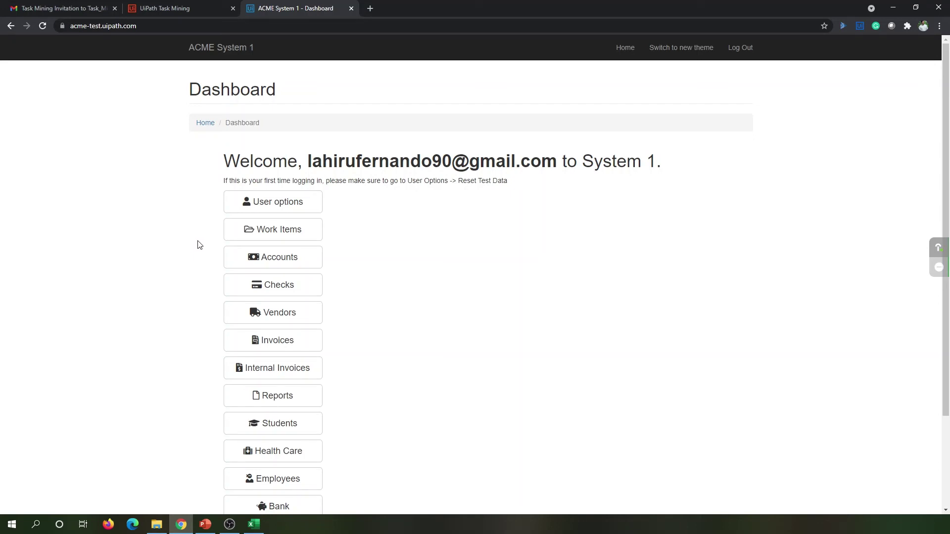
- Open the Work Items list, check the blank Excel workbook and open the first listed item's details in the browser
click(276, 238)
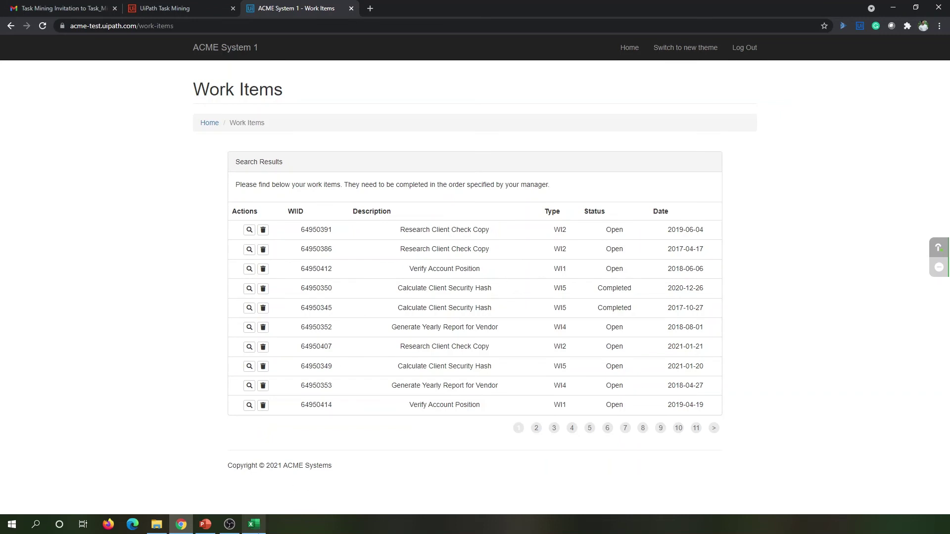
click(253, 525)
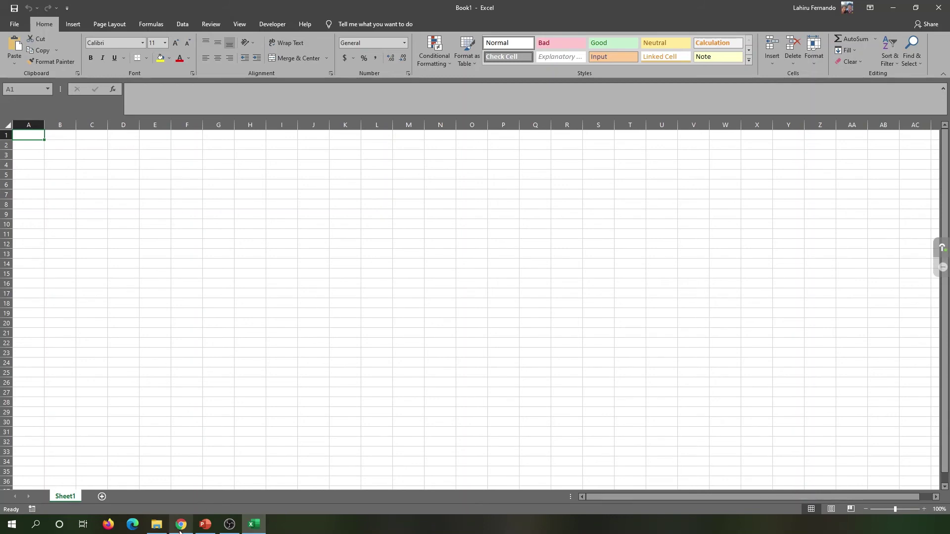
mouse_move(182, 525)
click(202, 502)
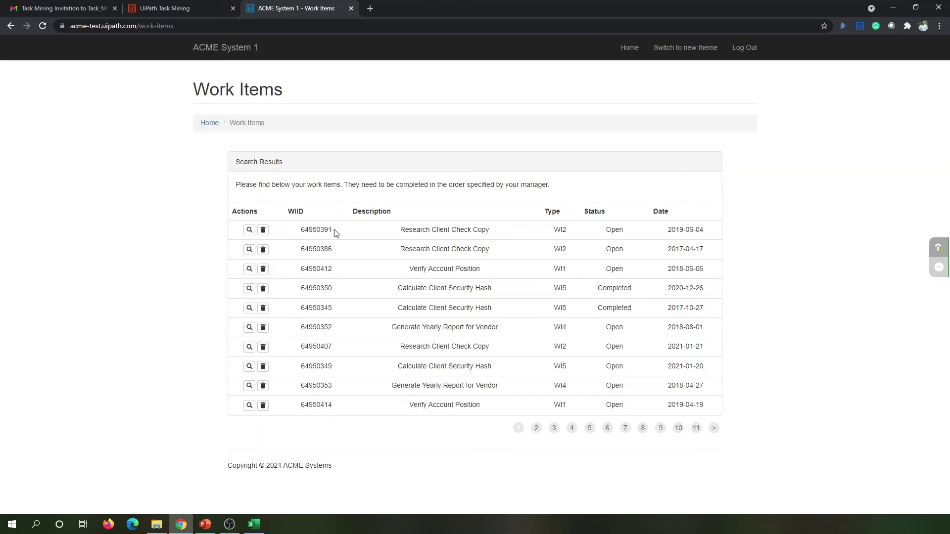
click(249, 230)
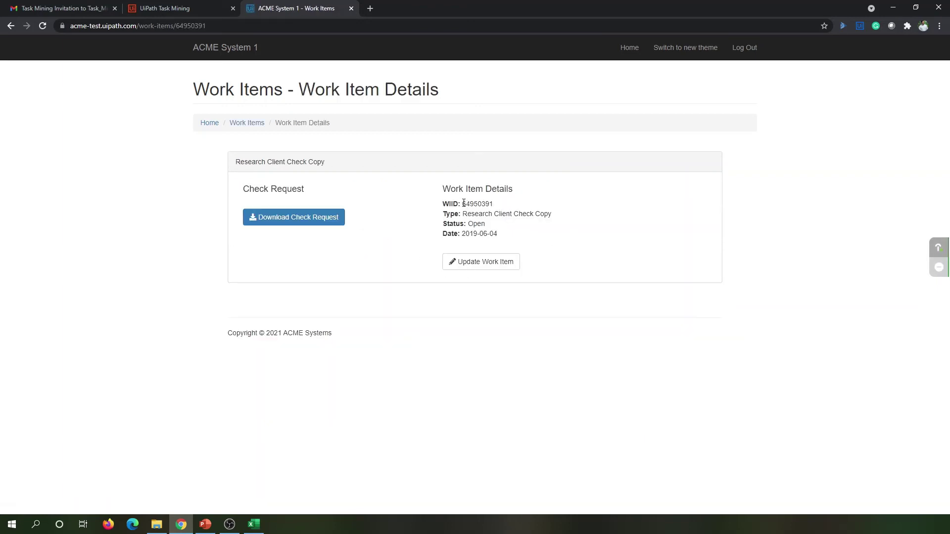
- Select the work item's ID on its details page and enter the header "WIID" in cell A1 of the Excel sheet
drag(463, 204, 505, 208)
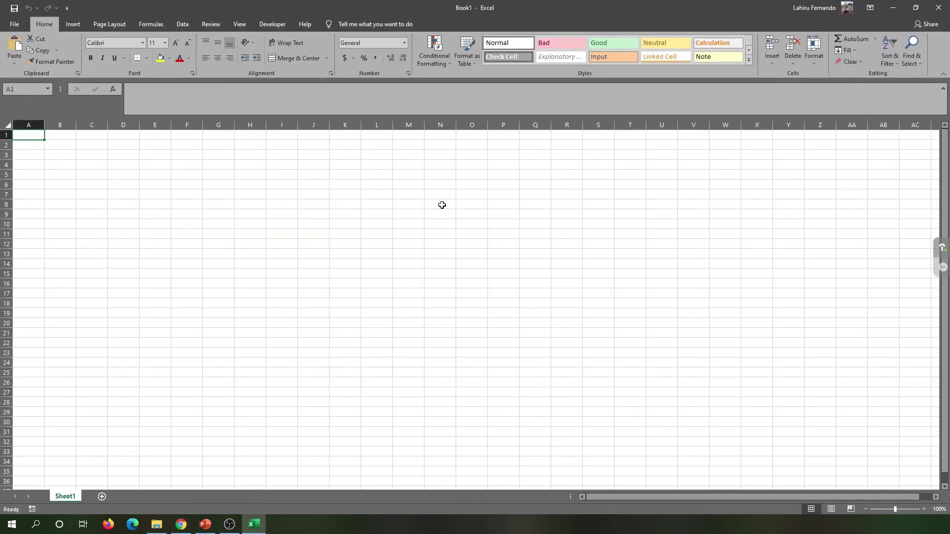
text(WIID)
key(Return)
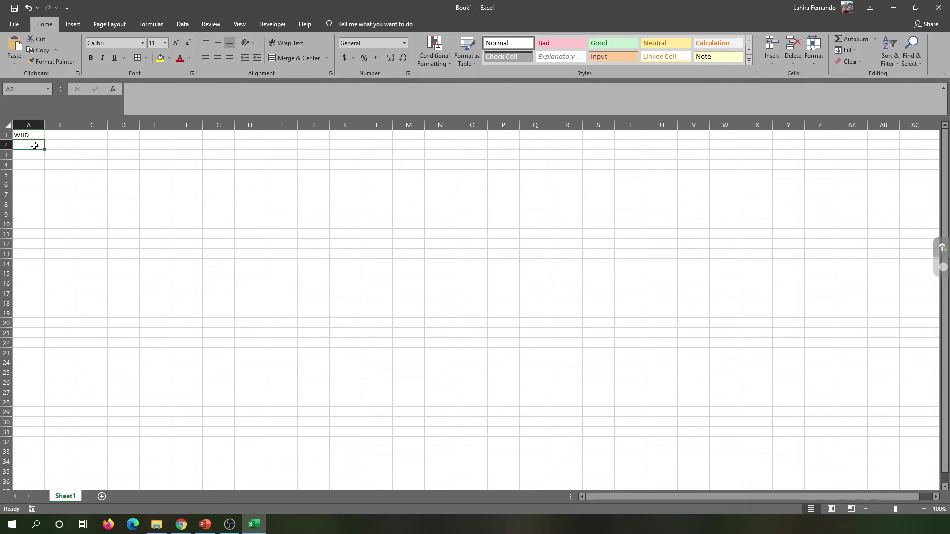
- Copy the work item's ID from the browser into cell A2 in Excel and widen column A
key(alt+Tab)
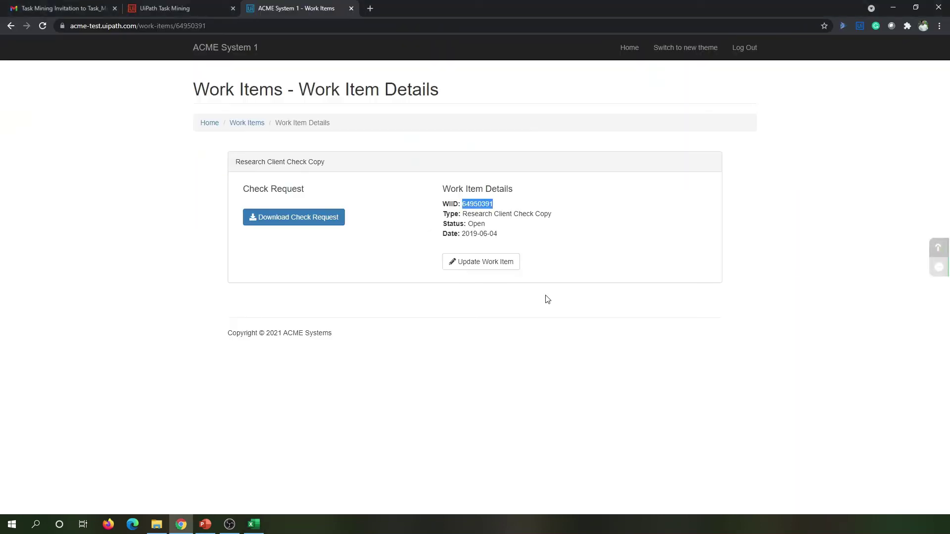
right_click(477, 202)
click(509, 213)
key(alt+Tab)
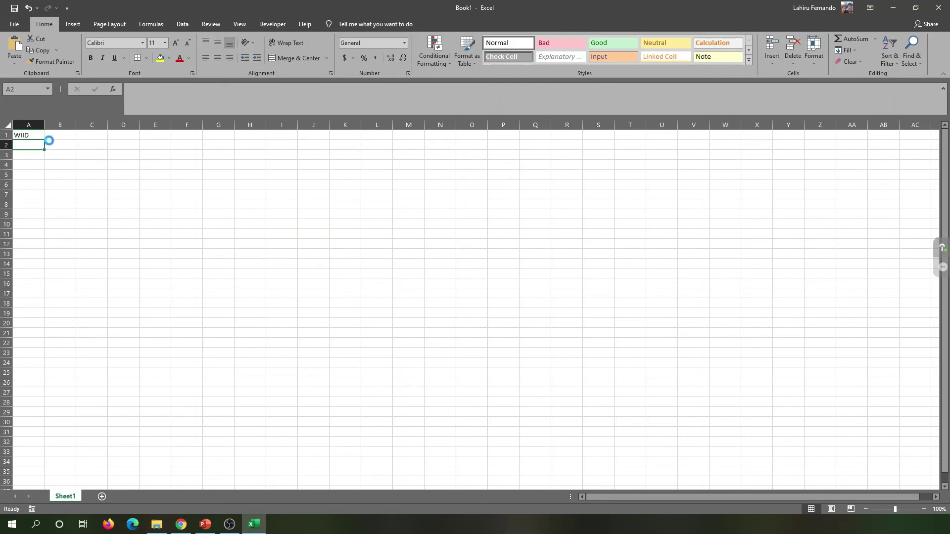
key(ctrl+v)
drag(44, 125, 89, 125)
- Copy the "Type" label from the work item details into cell B1 of the Excel sheet as a header
key(alt+Tab)
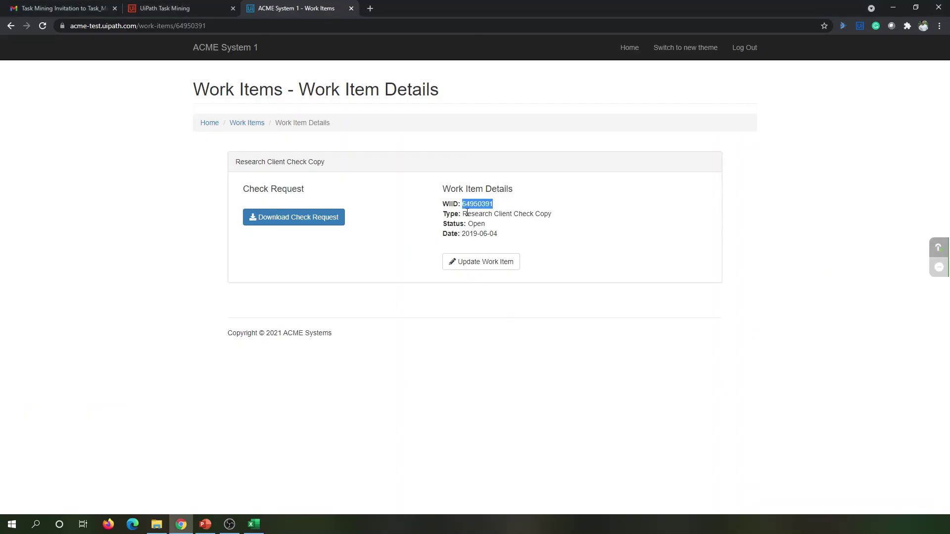
double_click(449, 214)
key(alt+Tab)
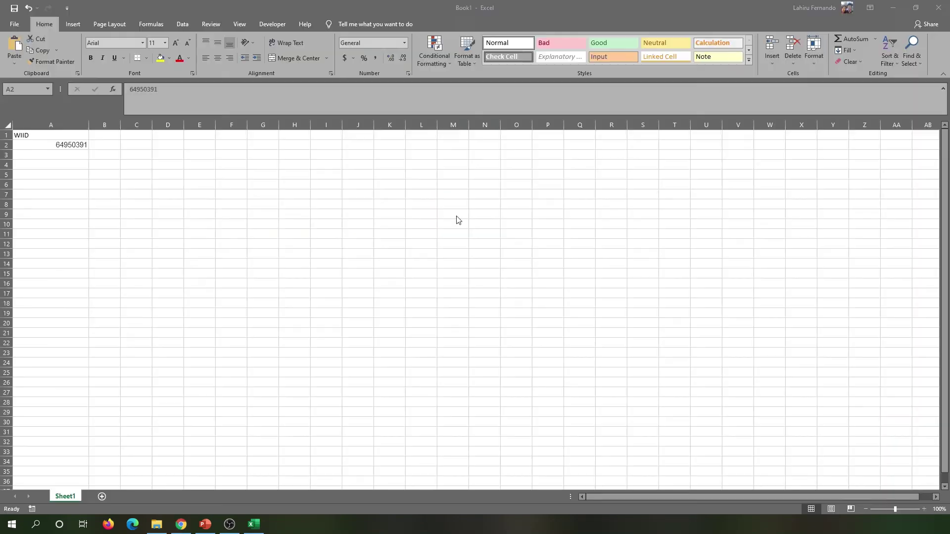
click(108, 135)
key(ctrl+v)
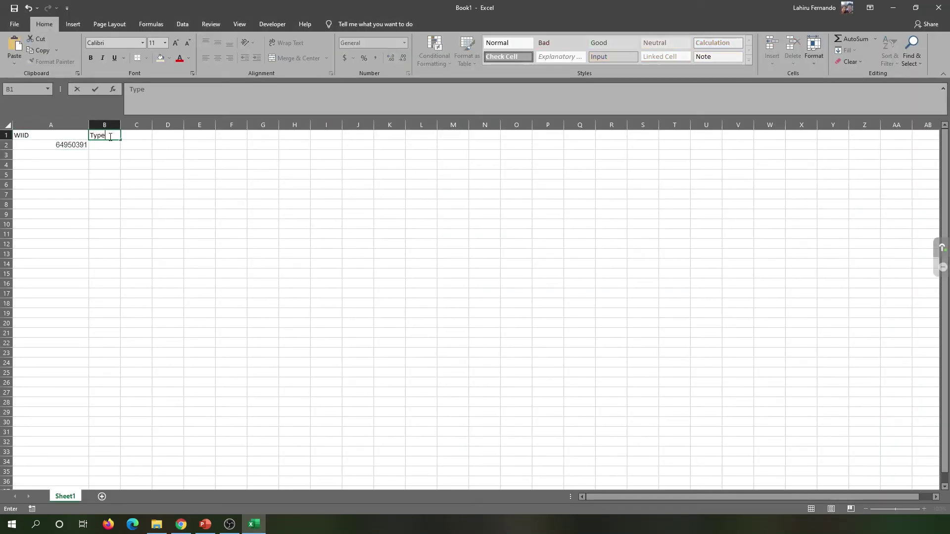
key(Tab)
- Enter the headers "Status" in C1 and "Date" in D1 in Excel, checking the labels against the work item details
key(alt+Tab)
key(alt+Tab)
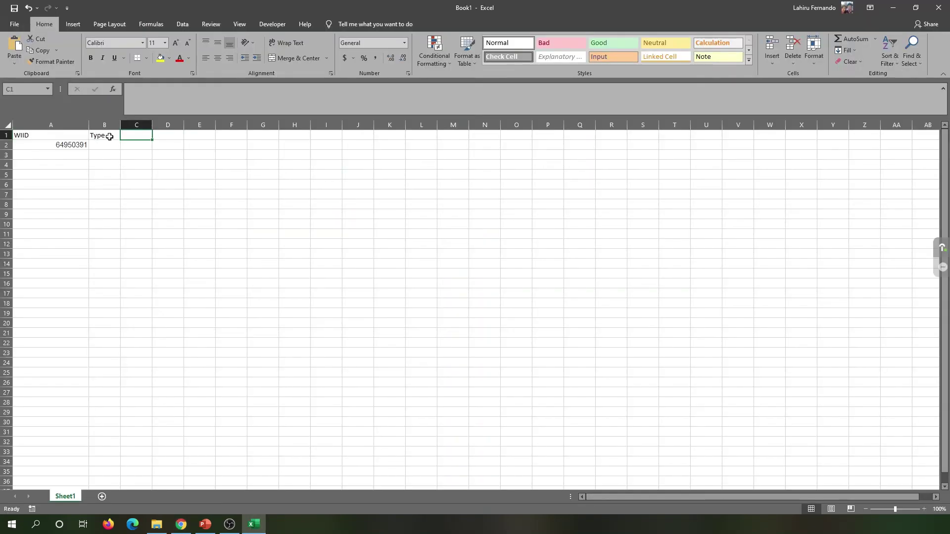
text(Status)
key(Tab)
key(alt+Tab)
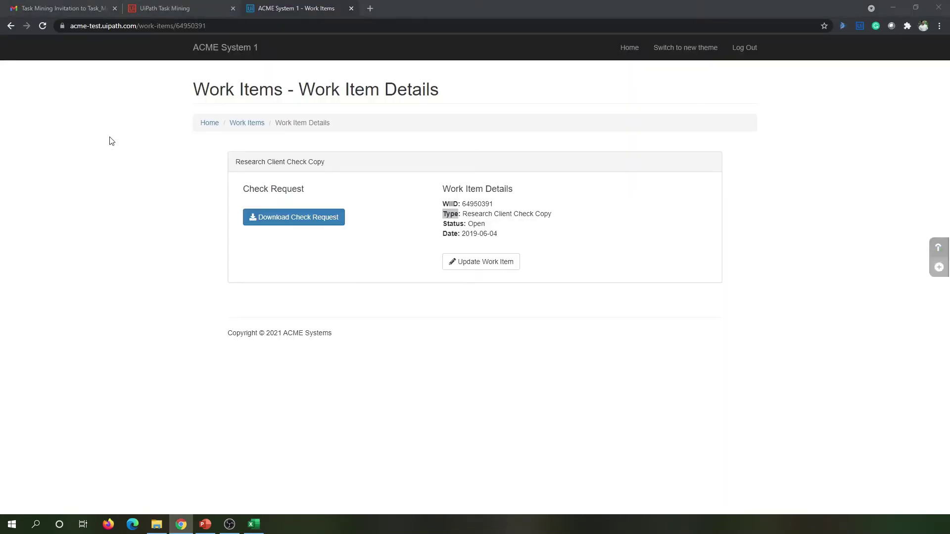
key(alt+Tab)
text(Date)
key(Return)
key(alt+Tab)
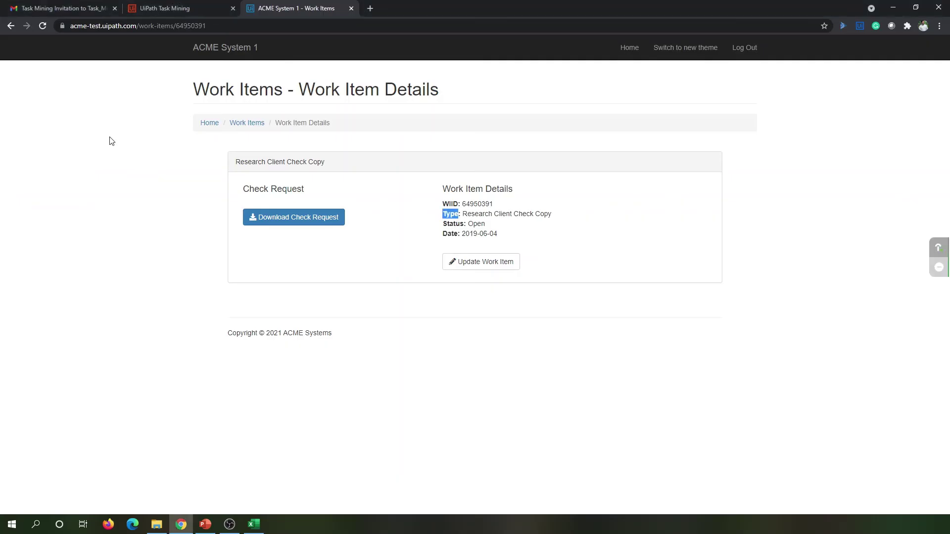
- Copy the work item's type "Research Client Check Copy" from the details page into cell B2 in Excel and widen column B
drag(463, 214, 552, 215)
key(alt+Tab)
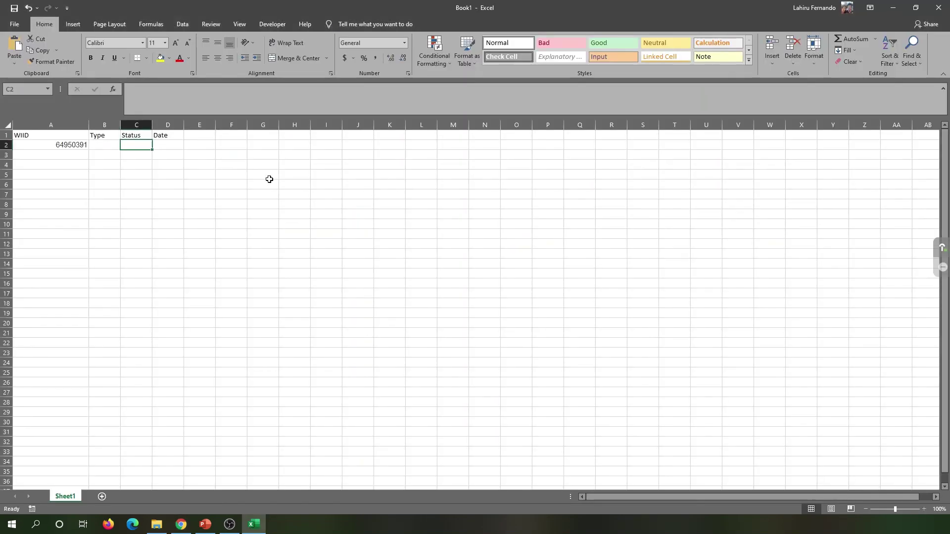
click(108, 150)
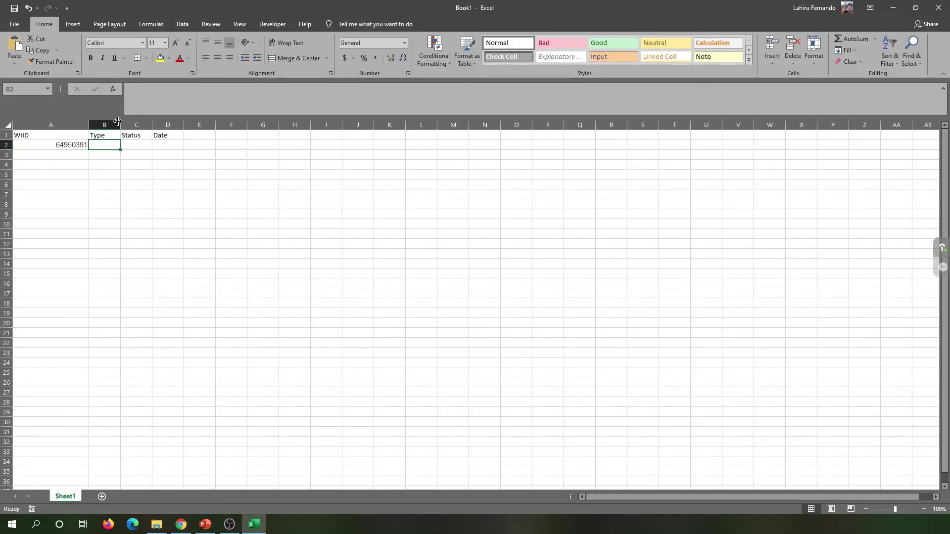
drag(121, 125, 207, 126)
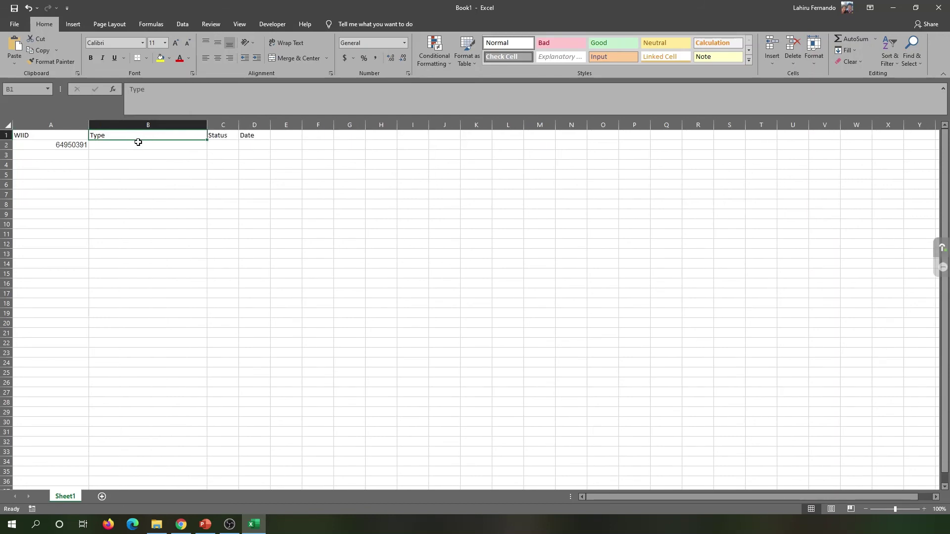
key(ctrl+v)
key(Return)
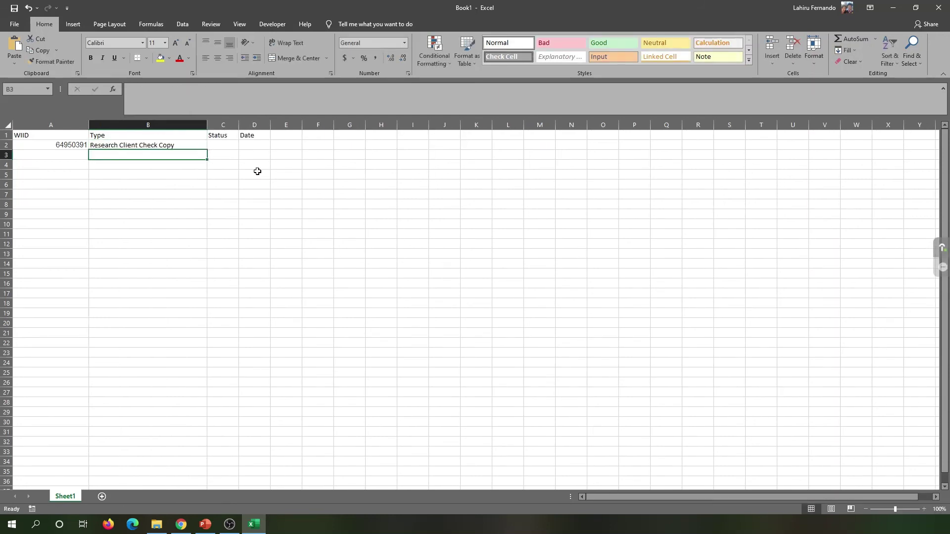
- Enter the status "Open" in cell C2 and copy the work item's date from the browser into cell D2 in Excel
key(alt+Tab)
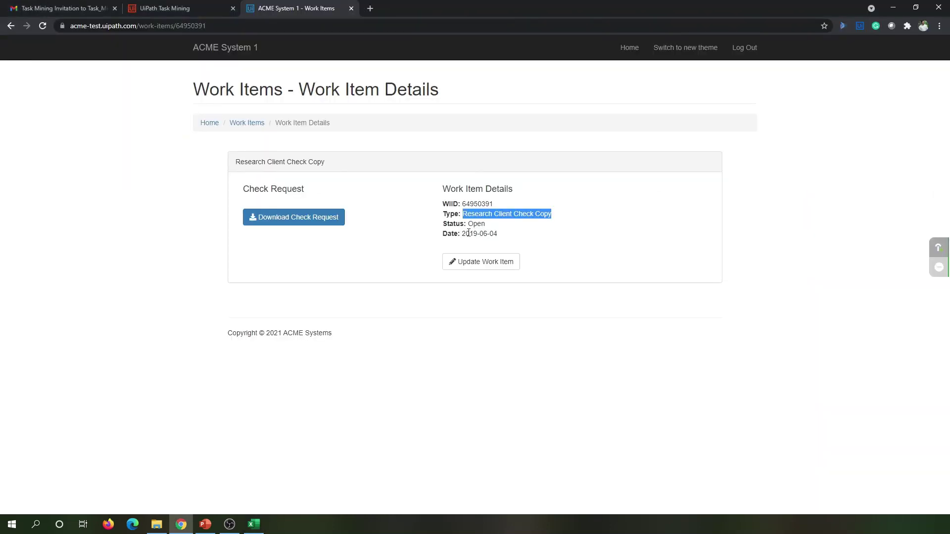
drag(462, 234, 502, 234)
key(alt+Tab)
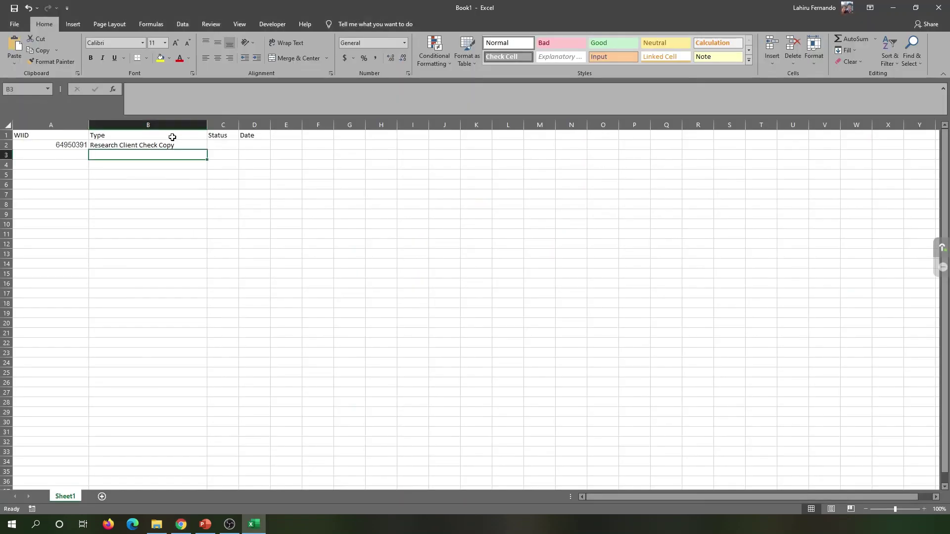
click(225, 144)
text(Open)
key(Tab)
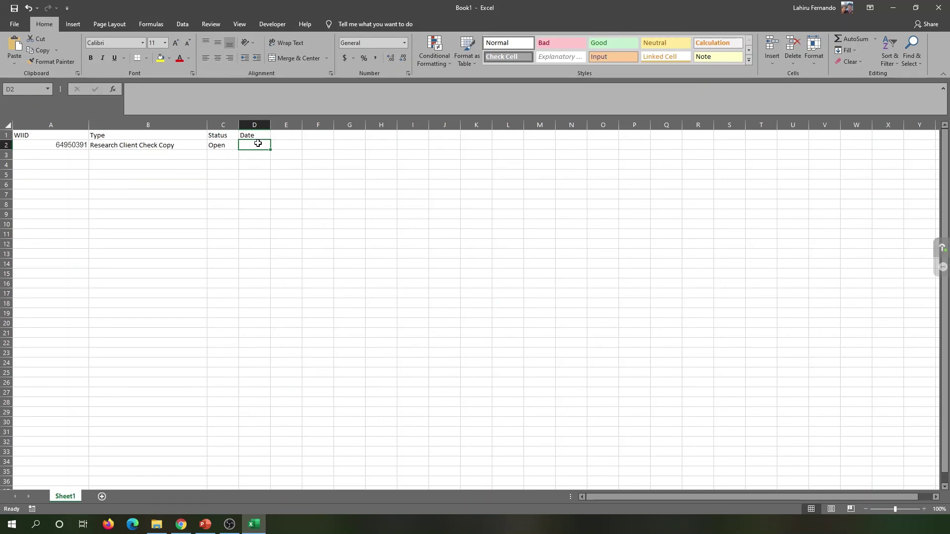
key(ctrl+v)
click(248, 165)
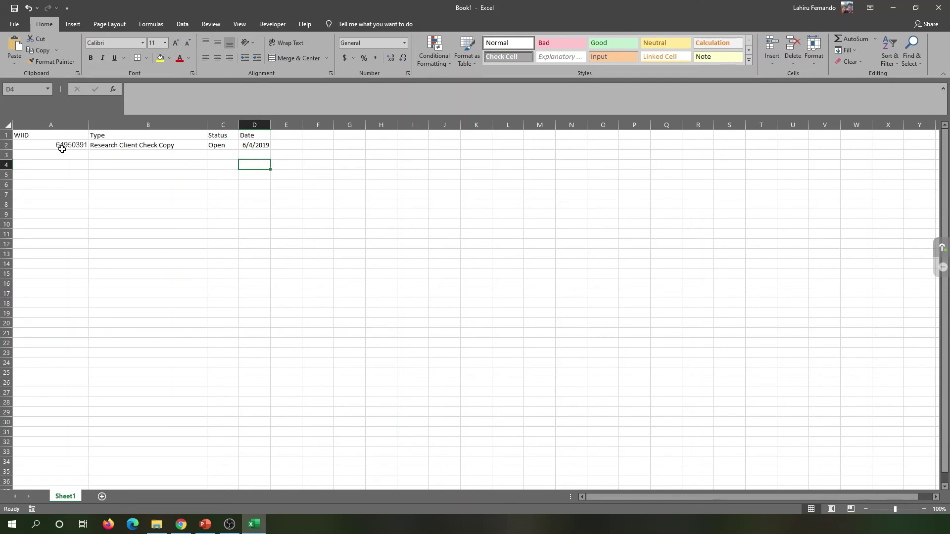
click(80, 154)
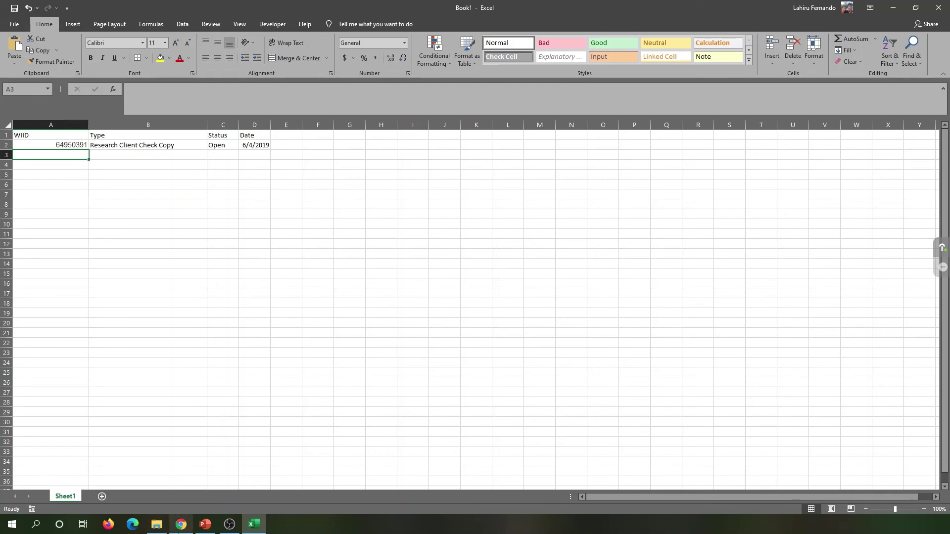
- Switch to UiPath Task Mining in the browser and check the Team page and Discovery Results of Task_Mining_Demo
click(181, 524)
click(161, 7)
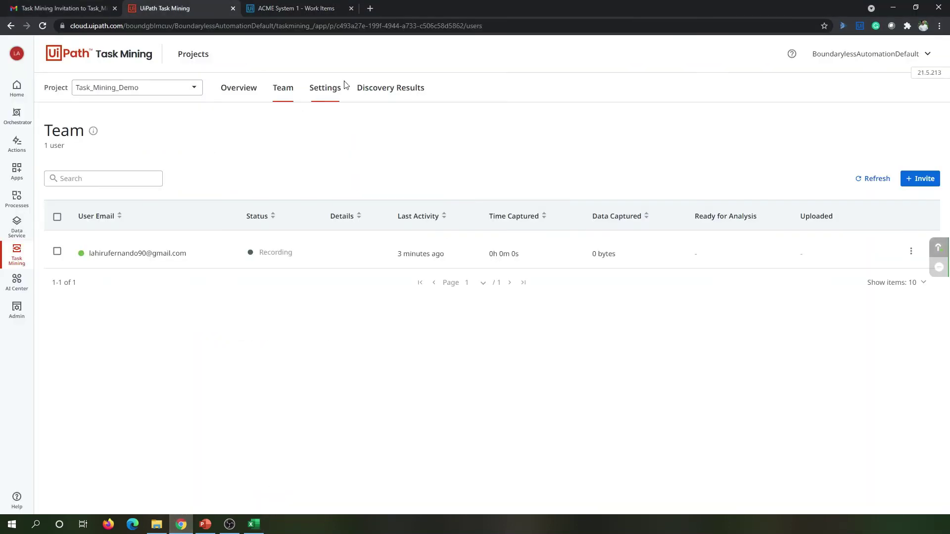
click(386, 88)
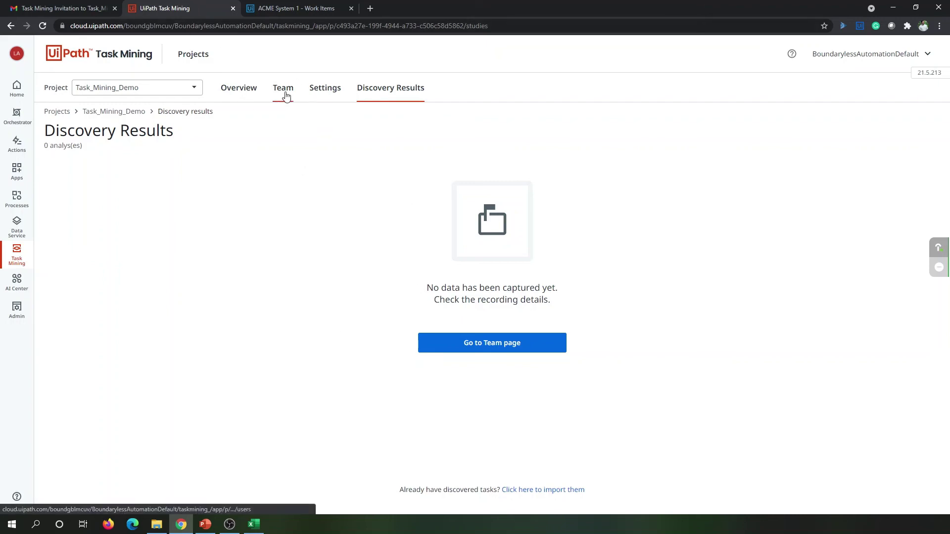
- Open a blank Notepad window and place it in front of the Excel sheet
click(260, 524)
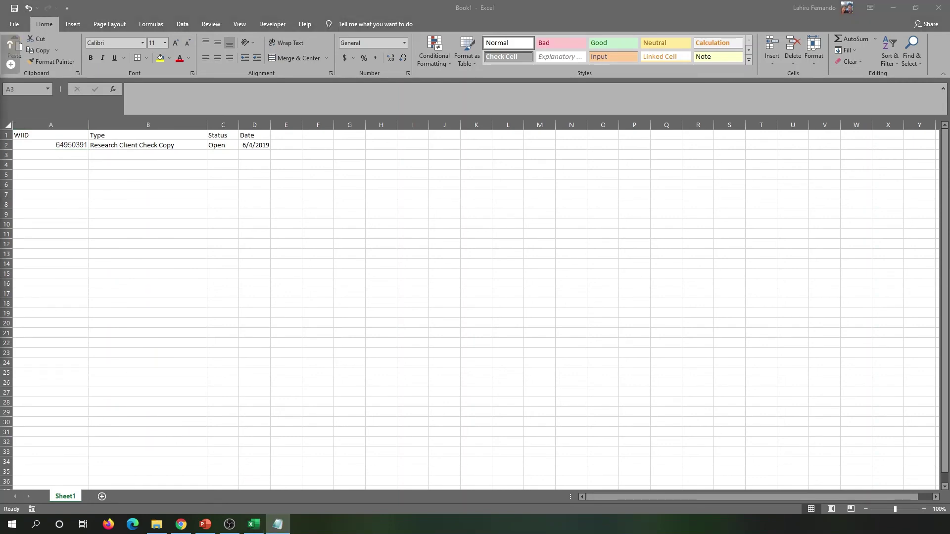
drag(519, 53, 587, 144)
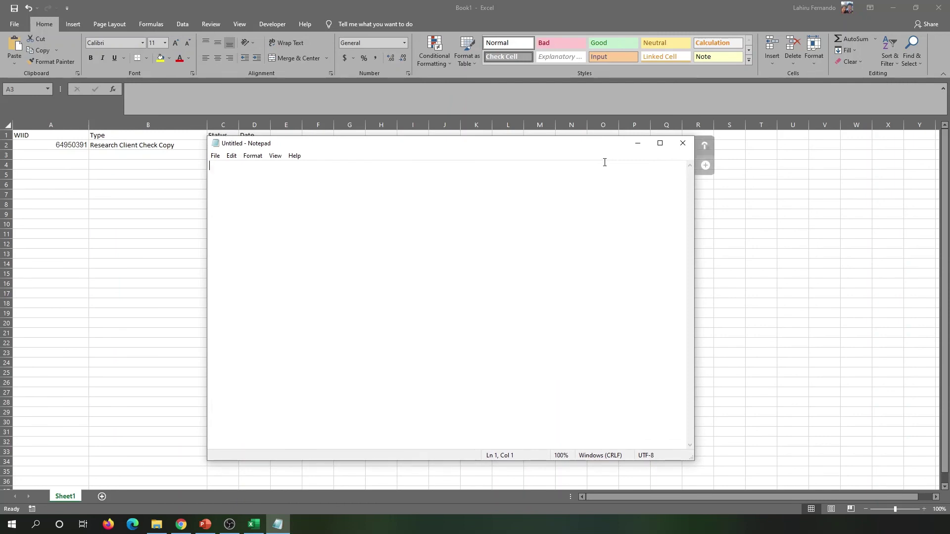
text(fgdf gdd fg df)
key(ctrl+a)
key(Delete)
- Add Notepad to the apps recorded by Task Mining and enter the date 2019-06-04 on four lines in it
click(705, 166)
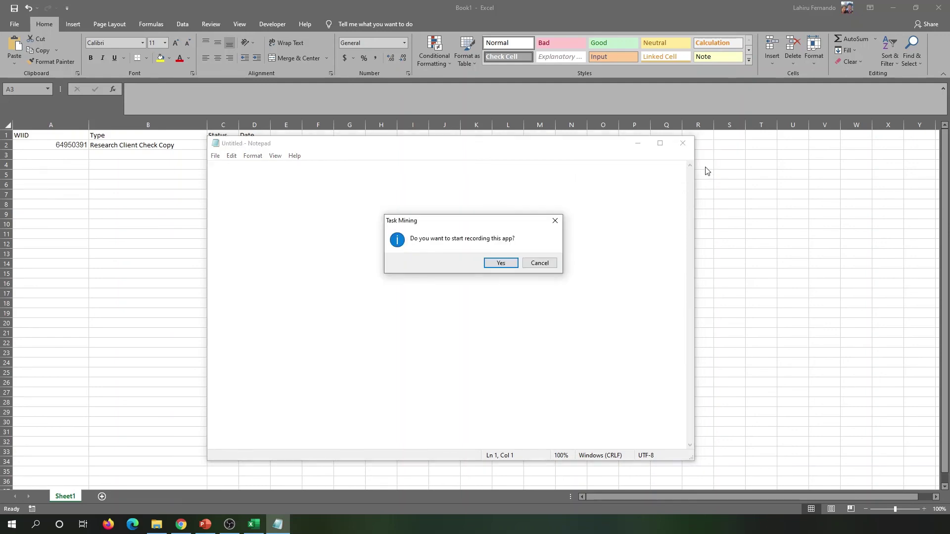
click(500, 264)
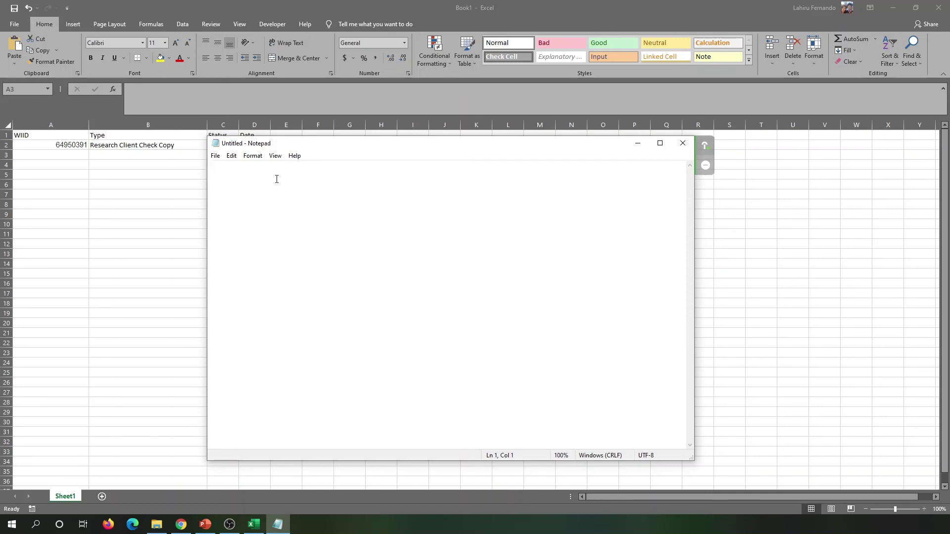
text(2019-06-04)
key(ctrl+v)
key(ctrl+v)
key(ctrl+v)
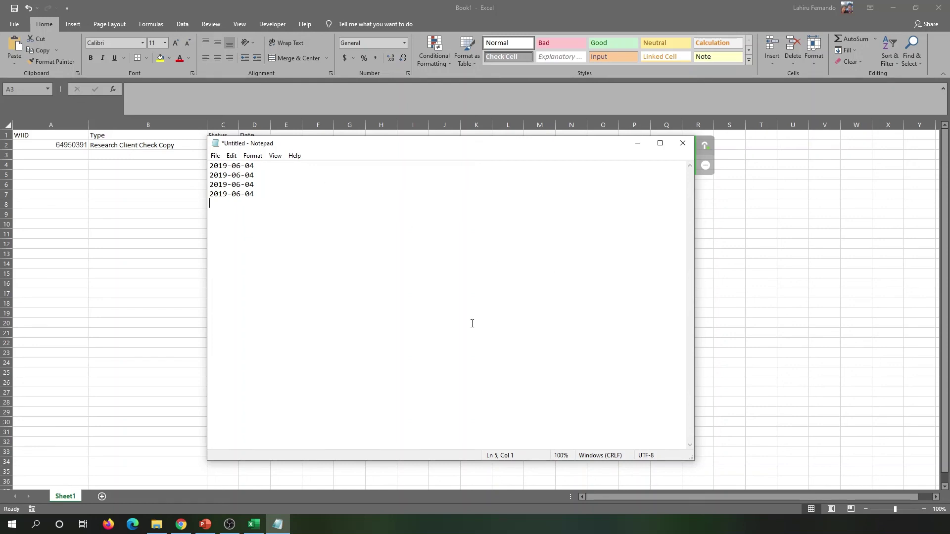
- Switch back to Task Mining in the browser and stop the recording for the listed user on the Team page
click(181, 525)
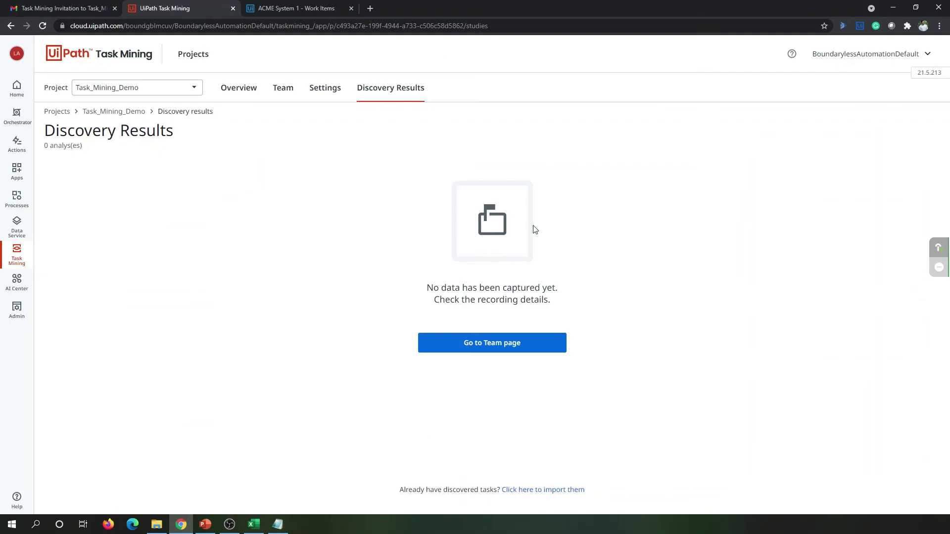
click(284, 89)
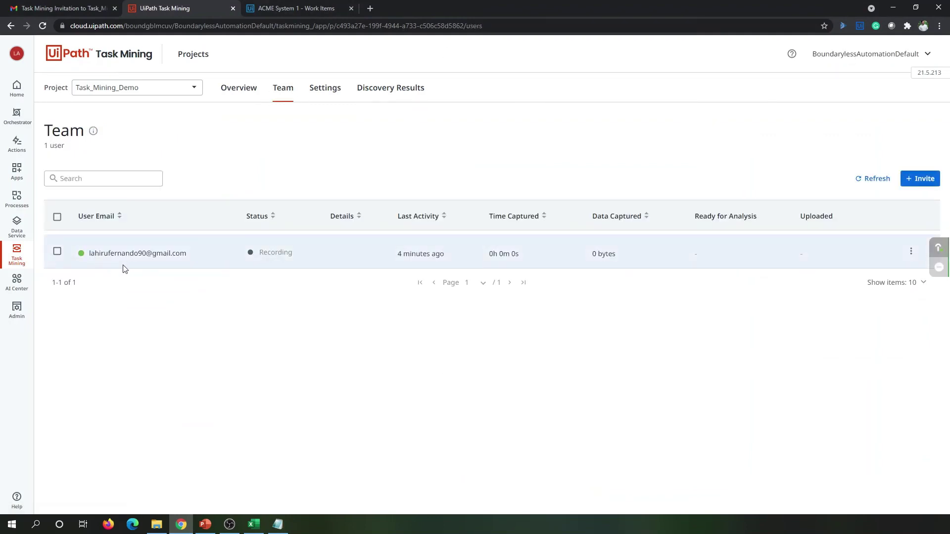
click(911, 251)
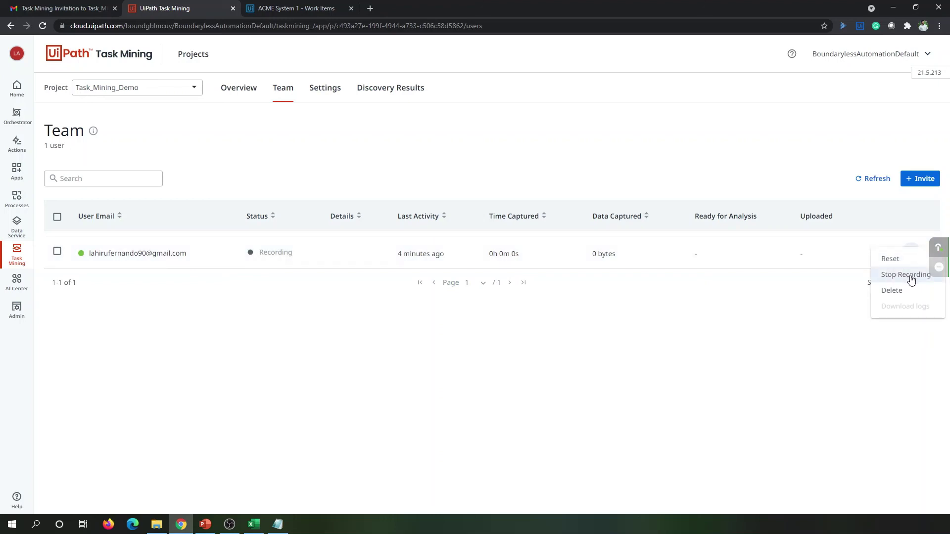
click(911, 277)
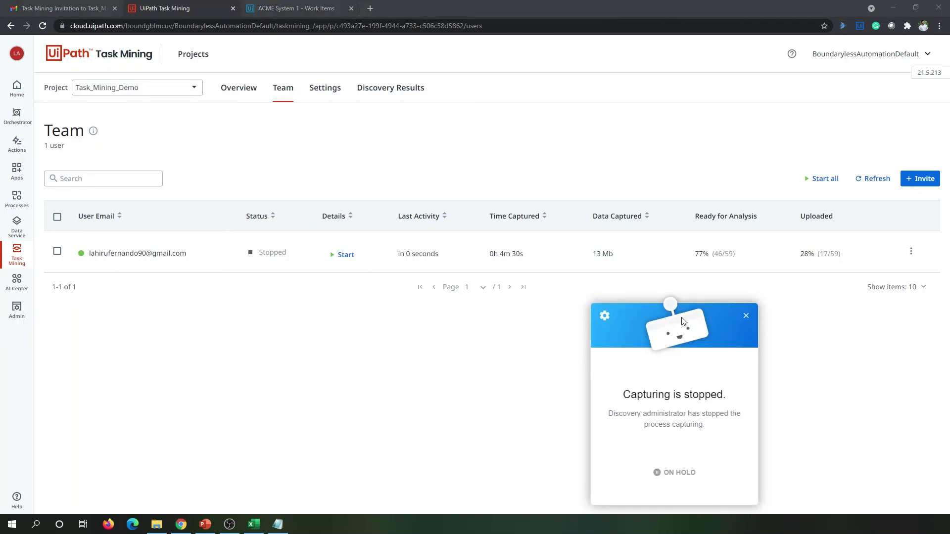
- Review the recorder's recorded apps and its recording, processing and uploading progress, then refresh the Team list
click(608, 319)
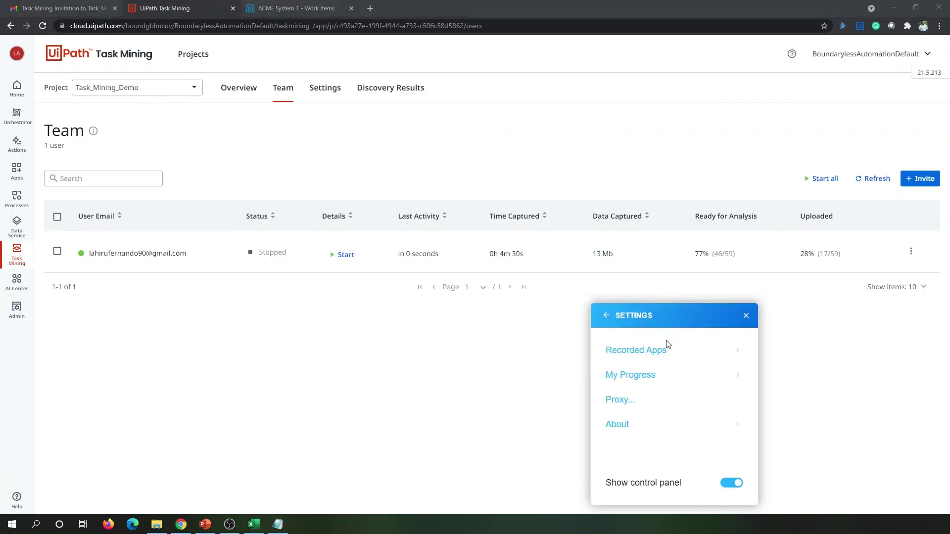
click(656, 353)
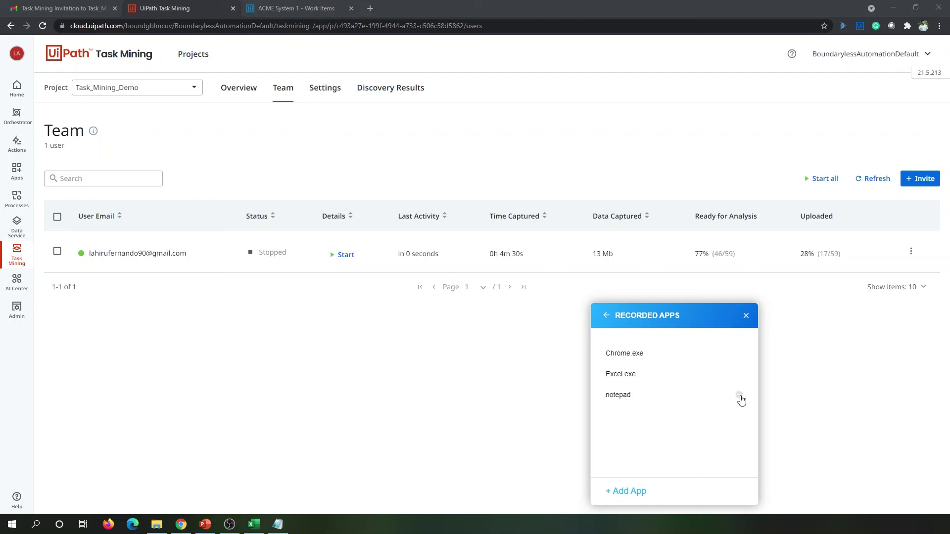
click(605, 319)
click(640, 371)
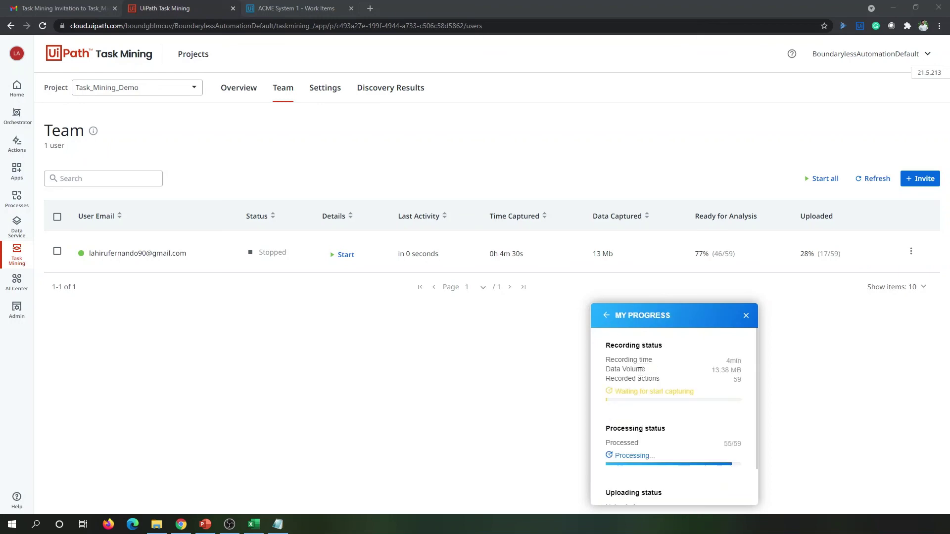
scroll(686, 421, down, 1)
scroll(692, 420, up, 1)
scroll(744, 391, down, 2)
scroll(733, 375, up, 2)
scroll(738, 382, down, 1)
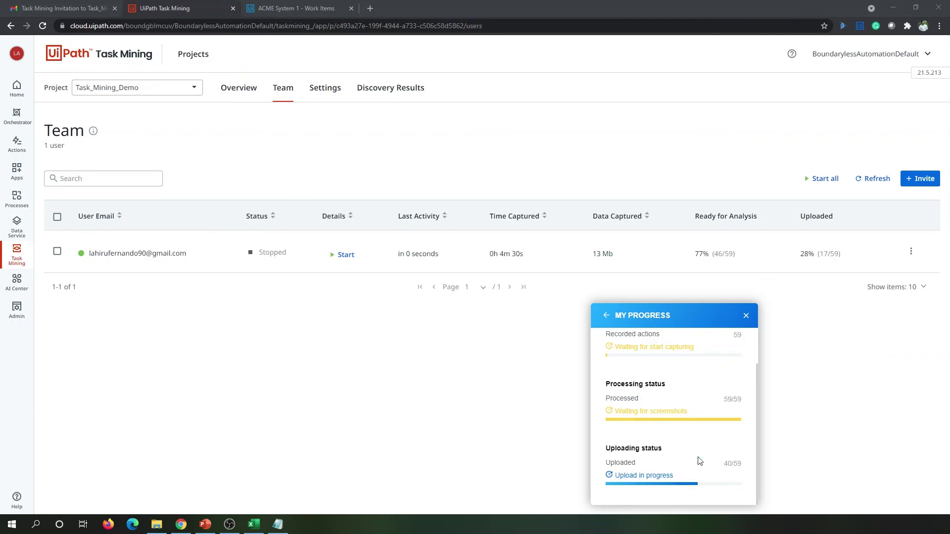
click(468, 402)
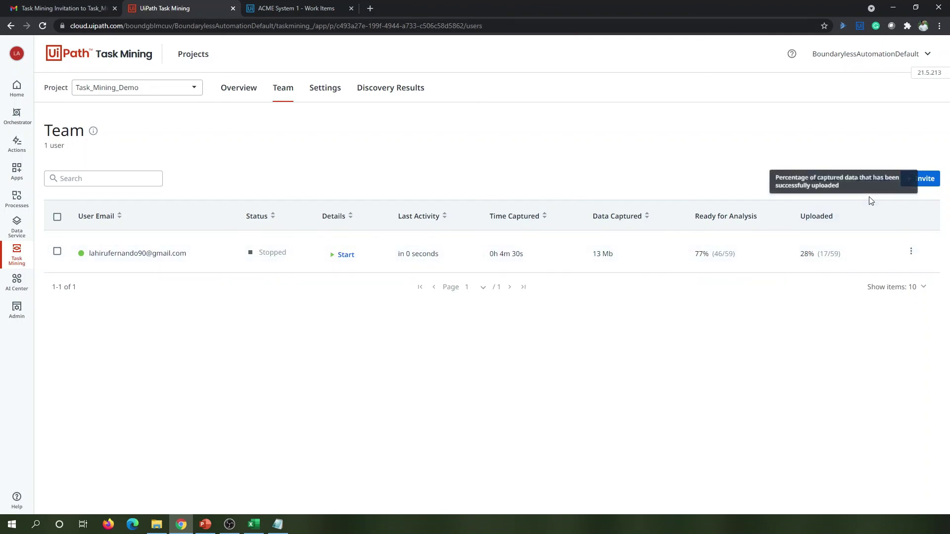
click(870, 184)
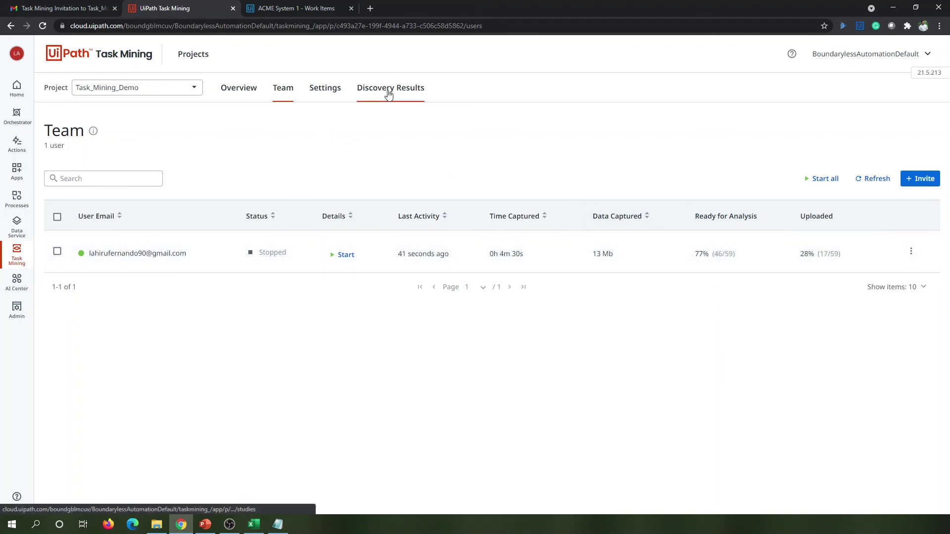
- Open the Task_Mining project in AI Center and view its datasets
click(22, 287)
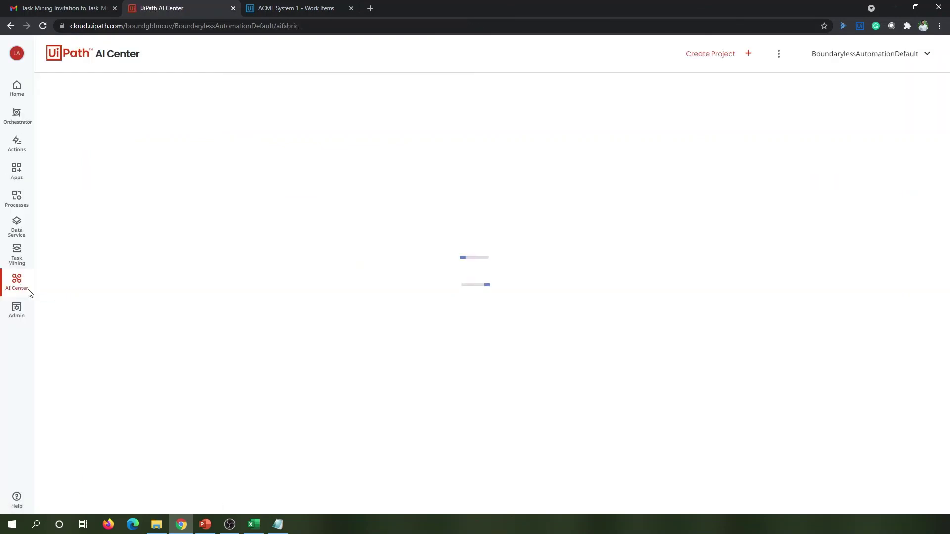
click(303, 144)
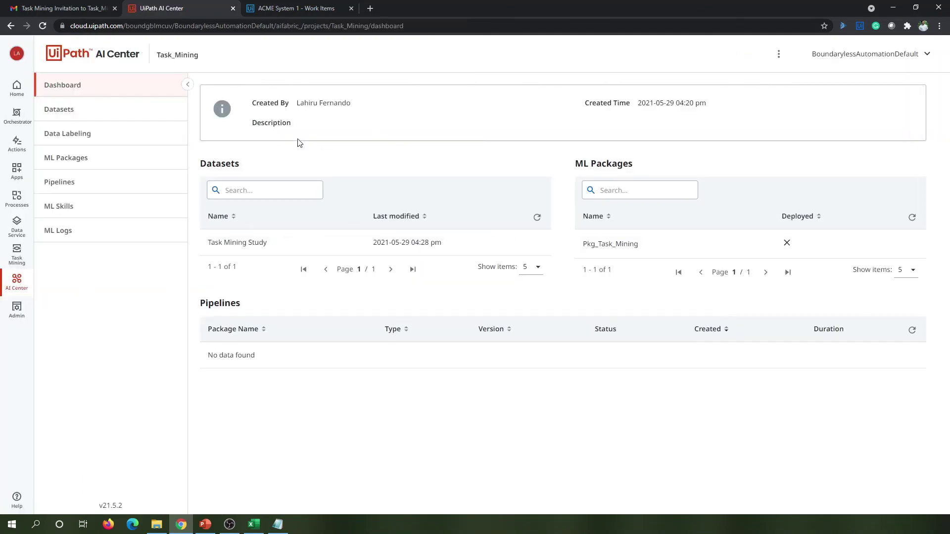
click(90, 112)
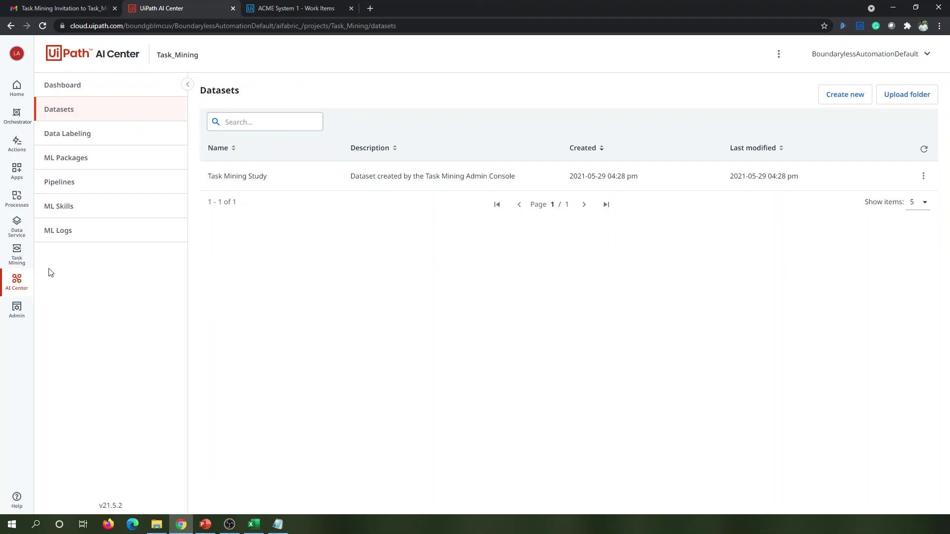
- Reopen the Task_Mining_Demo project in Task Mining and examine its Overview and the minimum actions required under Discovery Results
click(18, 256)
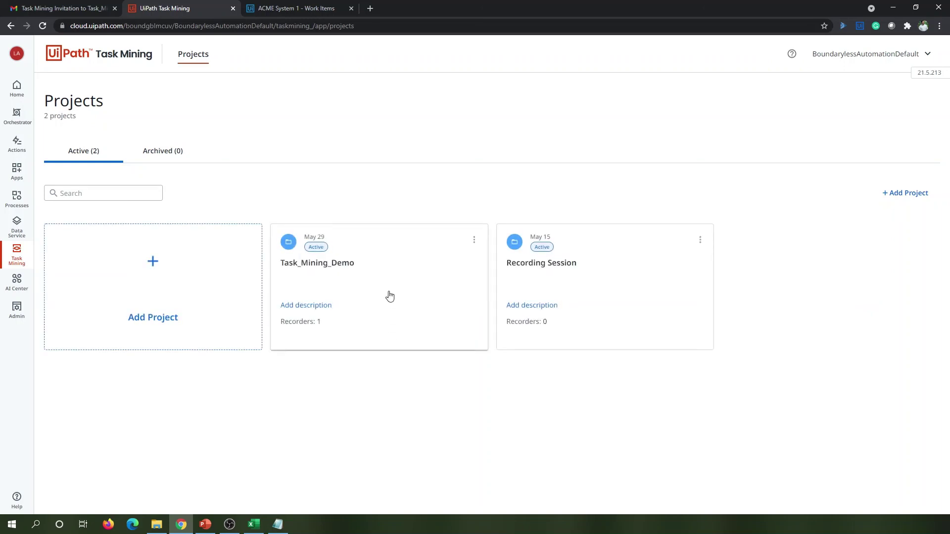
click(389, 295)
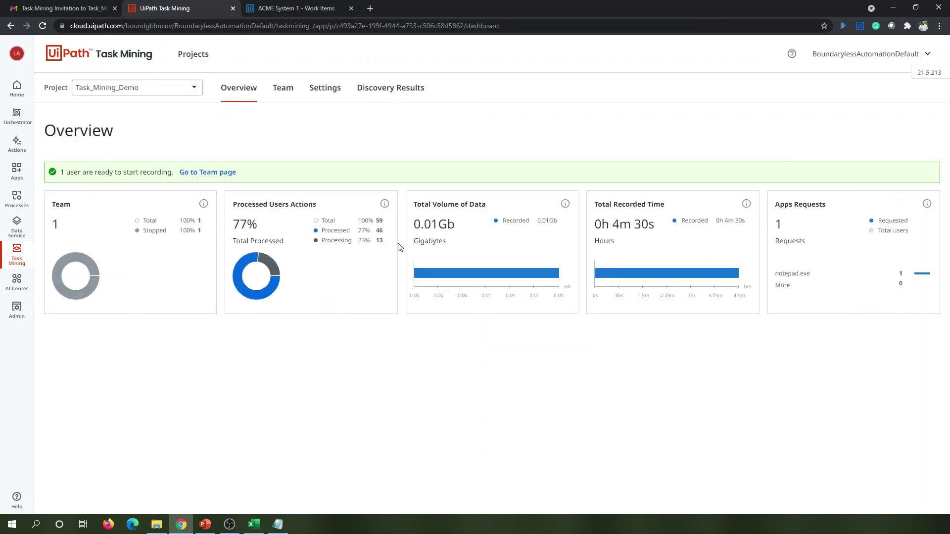
click(369, 99)
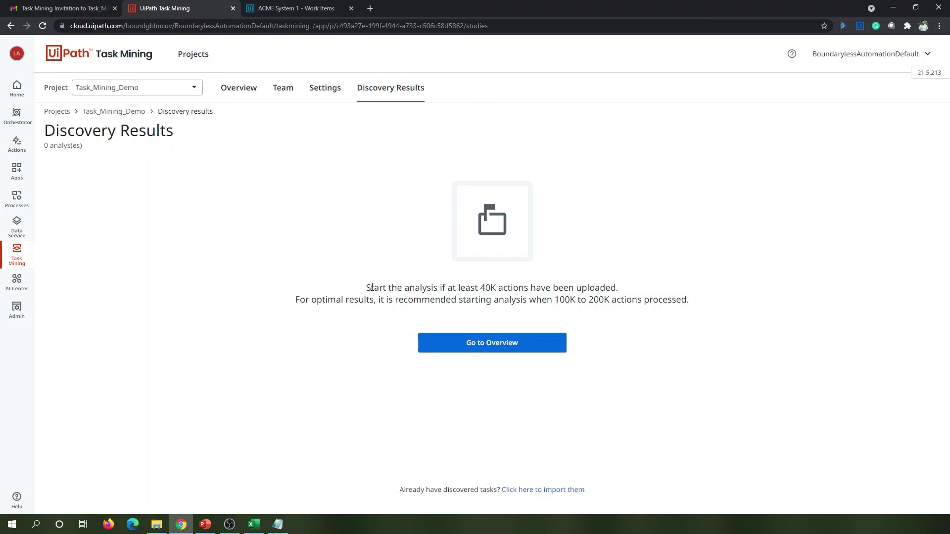
drag(484, 286, 620, 295)
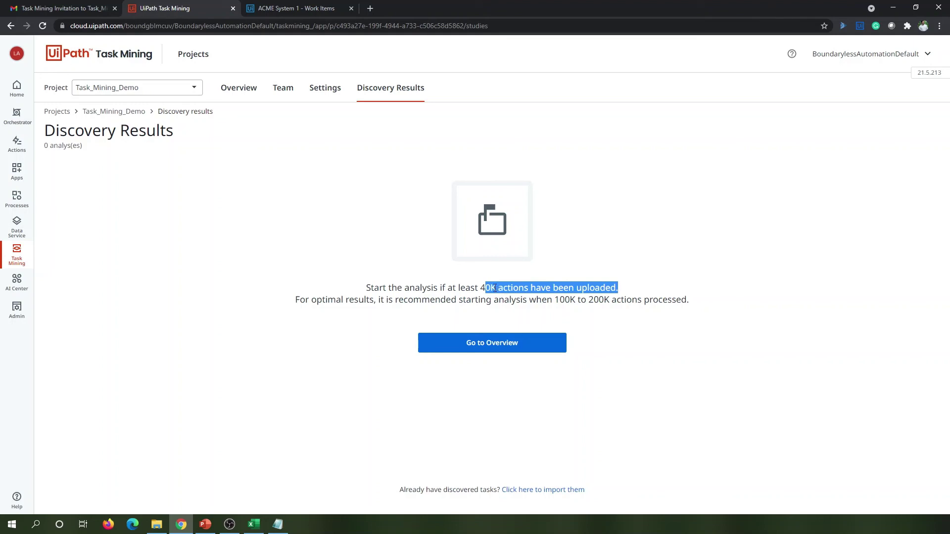
- View the actions available for the user on the Team page and return to Discovery Results
click(284, 92)
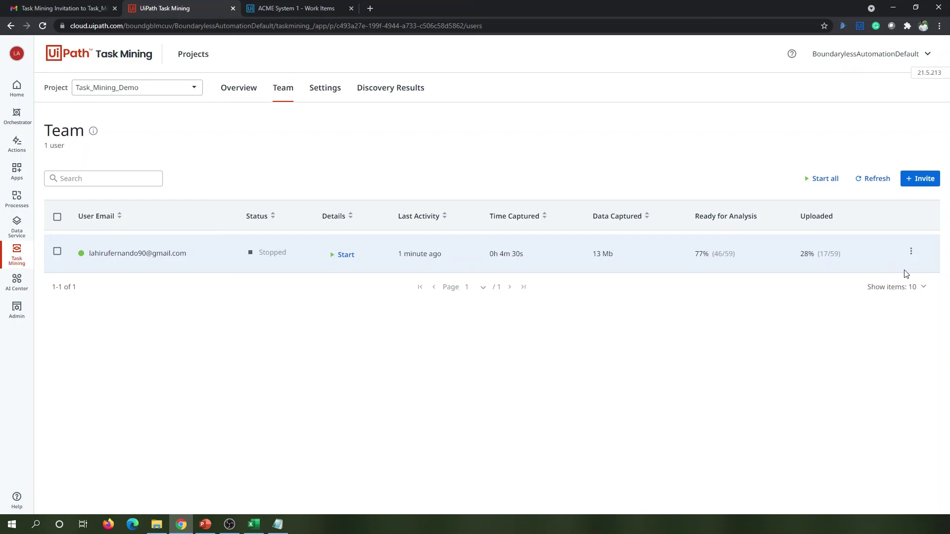
click(913, 253)
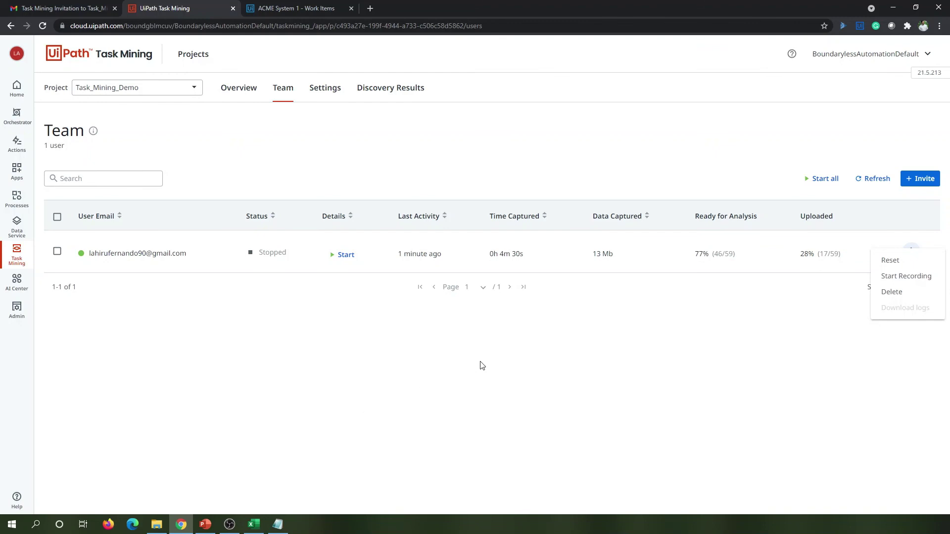
click(387, 88)
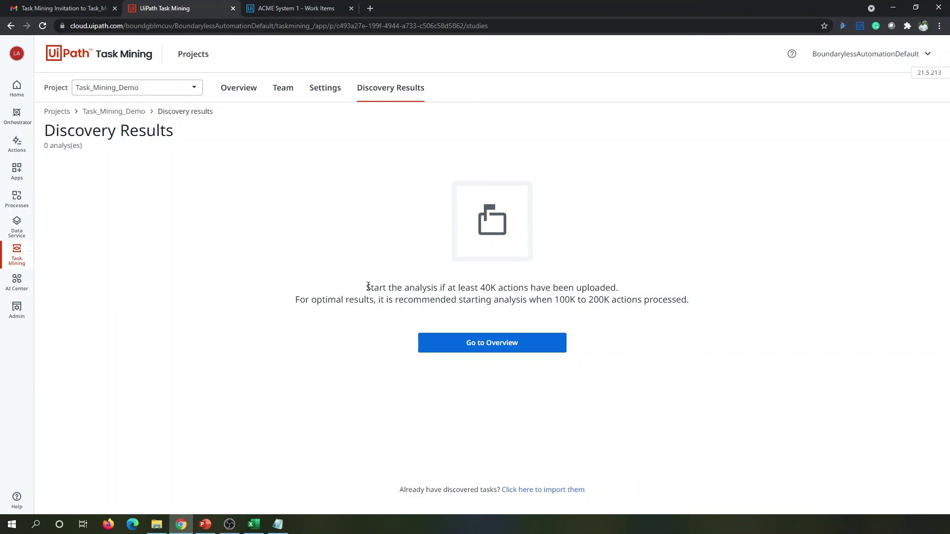
- Open the Task Mining User Guide linked in the invitation email
click(79, 8)
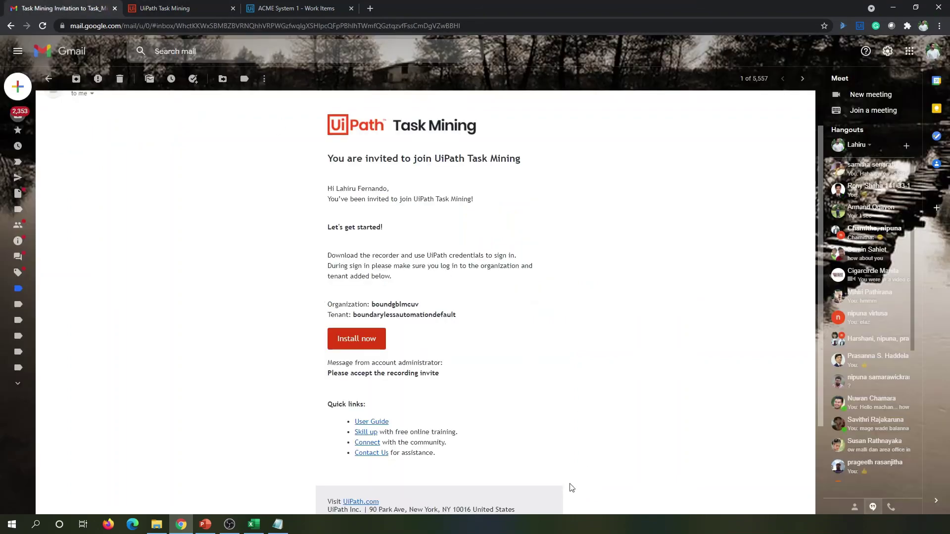
click(371, 422)
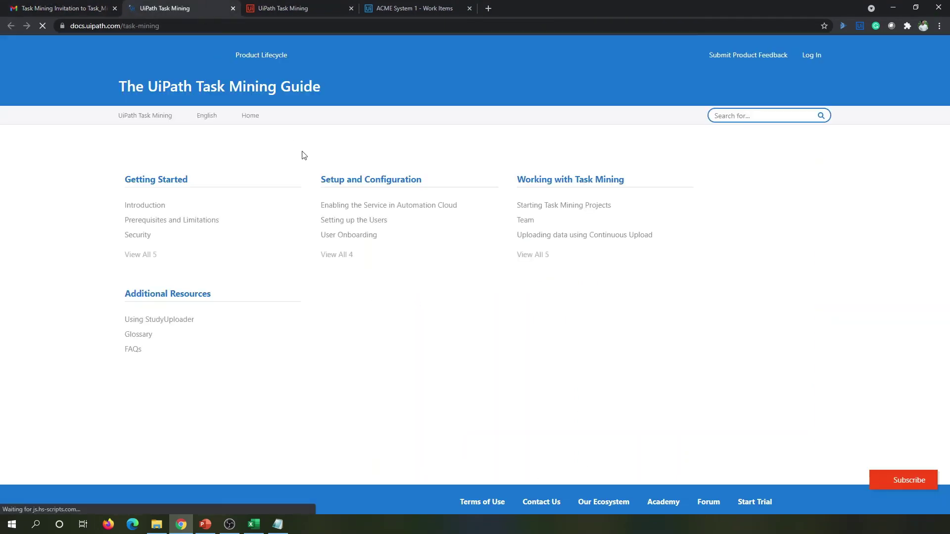